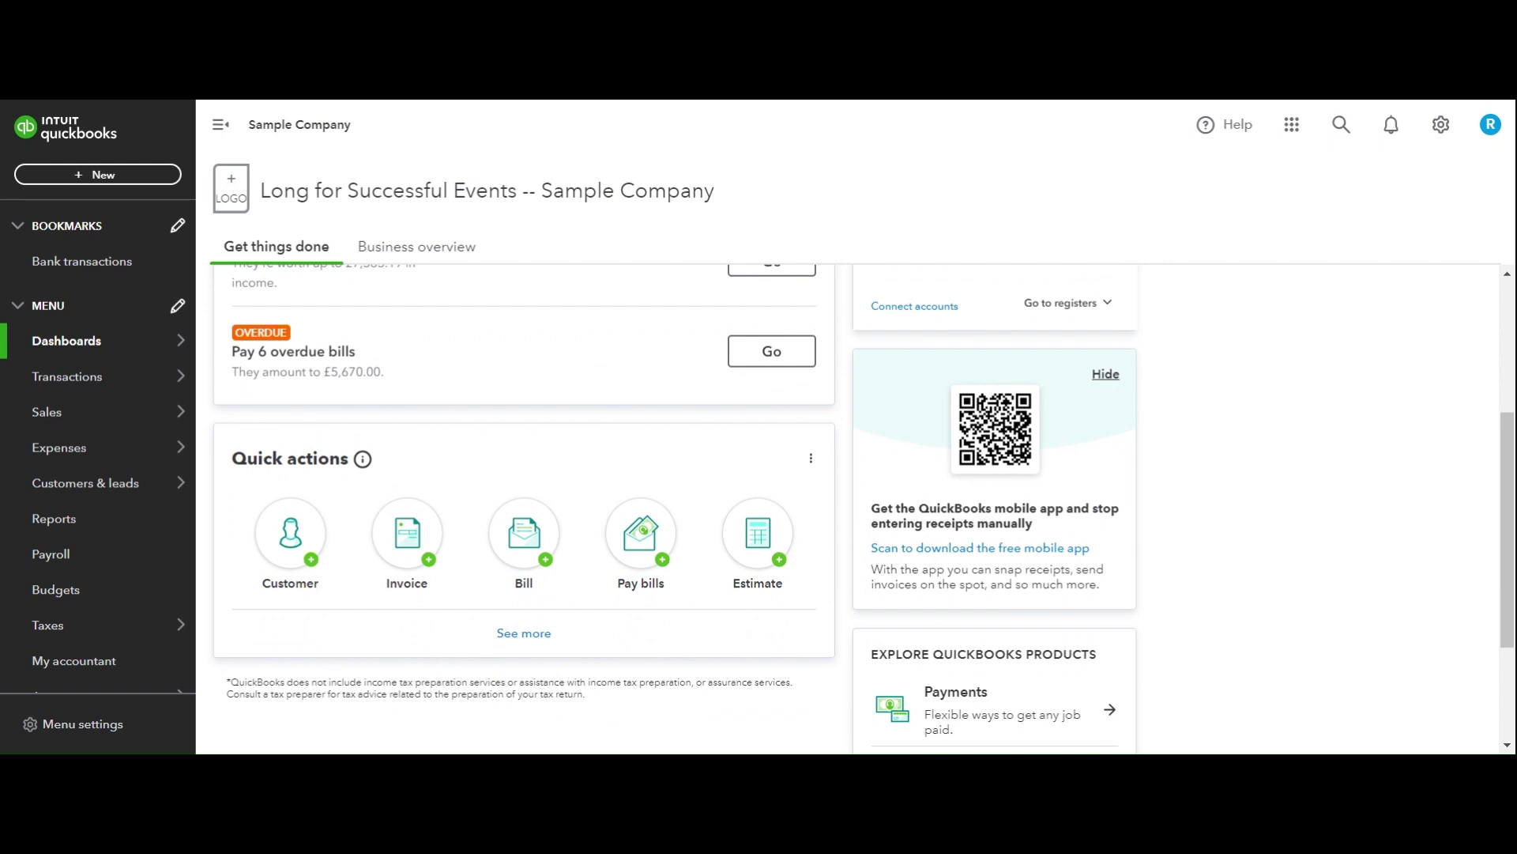
Open the new-customer form from the dashboard Customer quick action and close it without saving.
scroll(863, 502, down, 2)
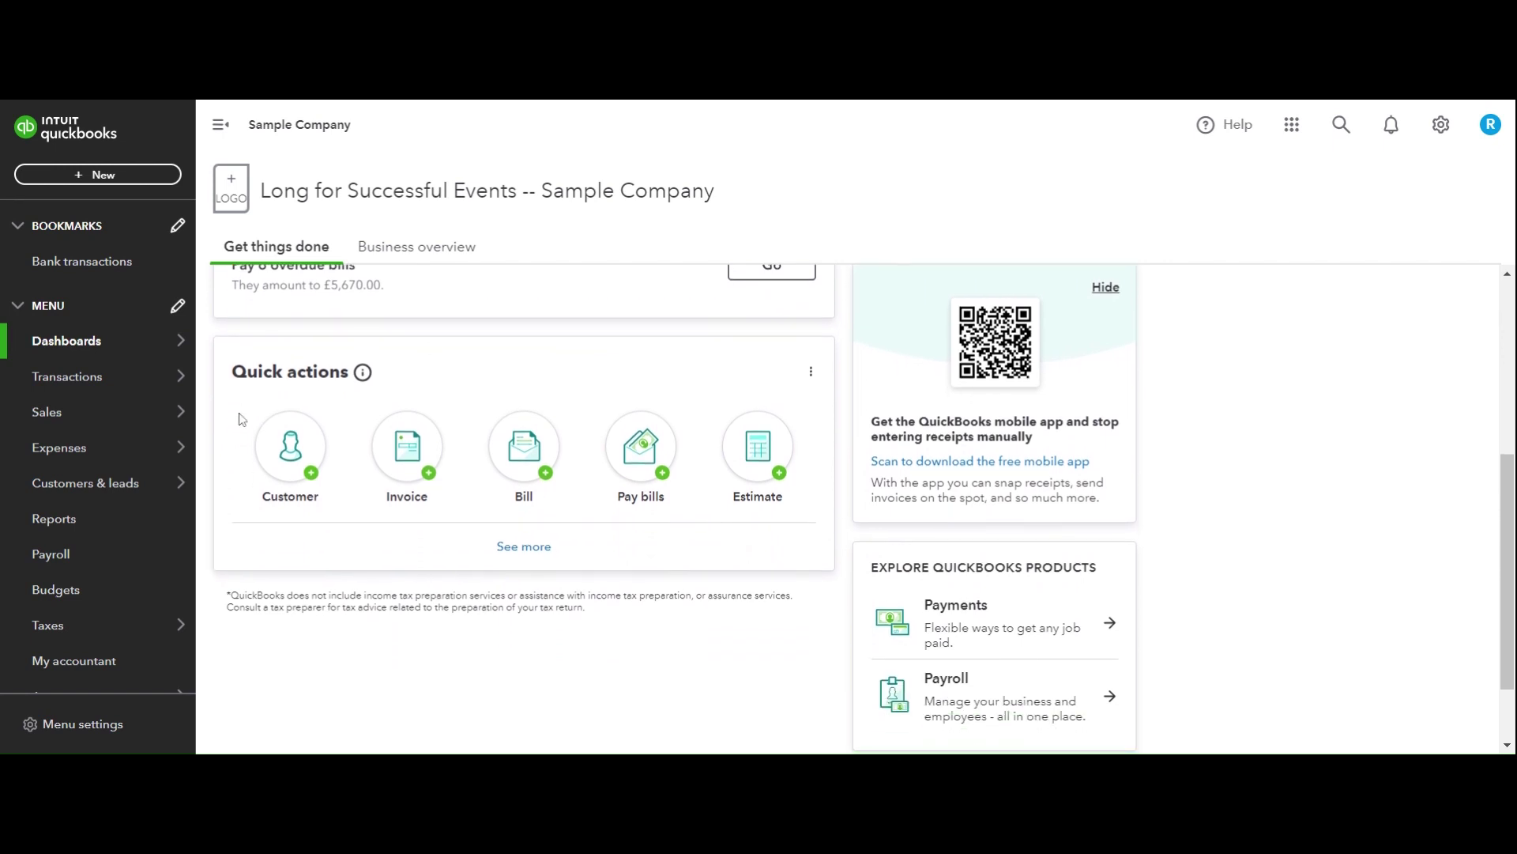
click(291, 450)
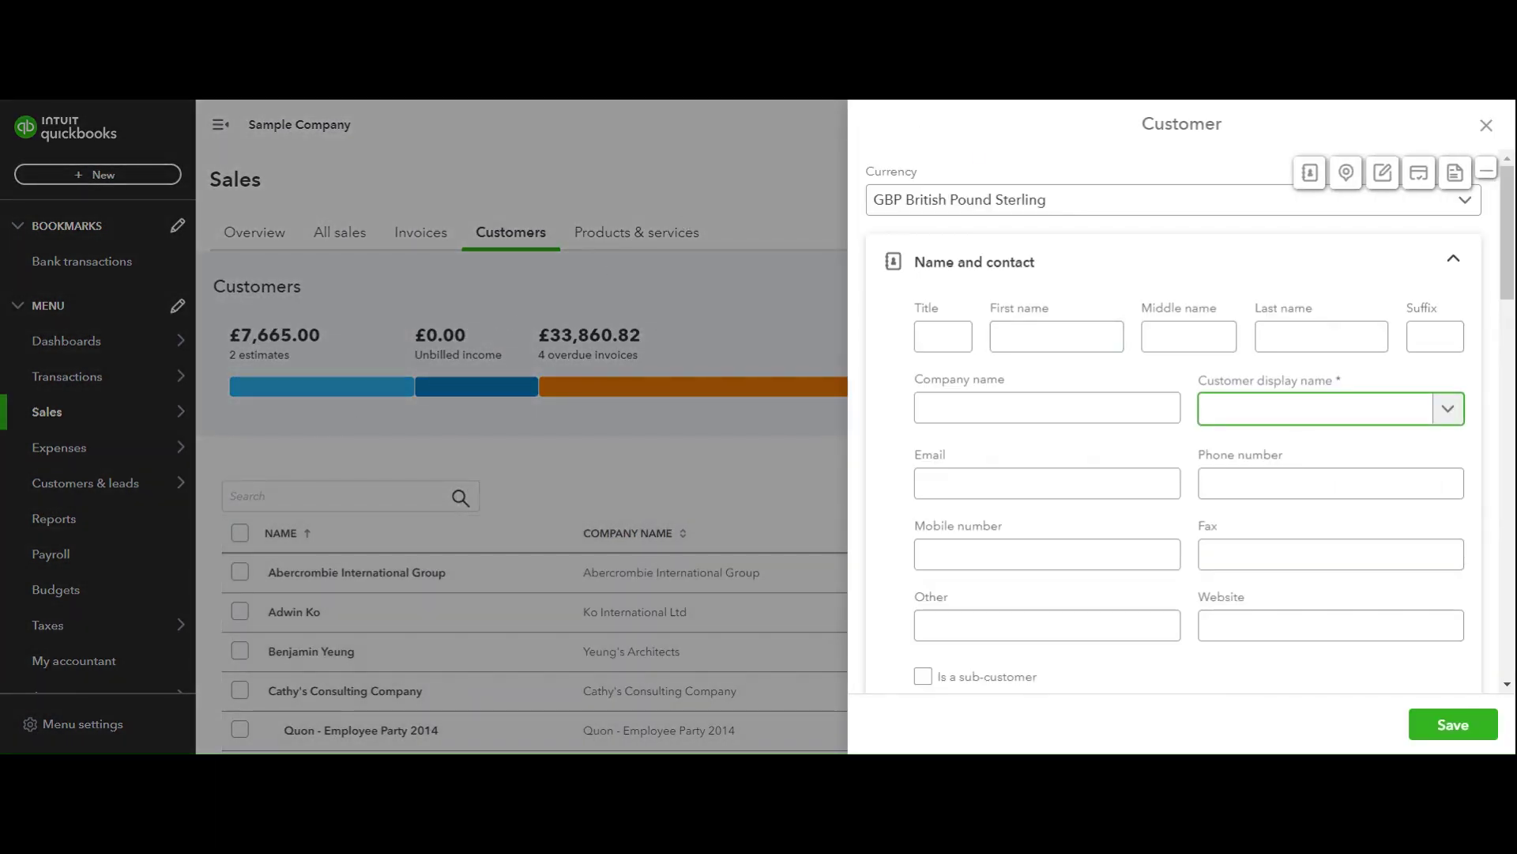
click(1487, 128)
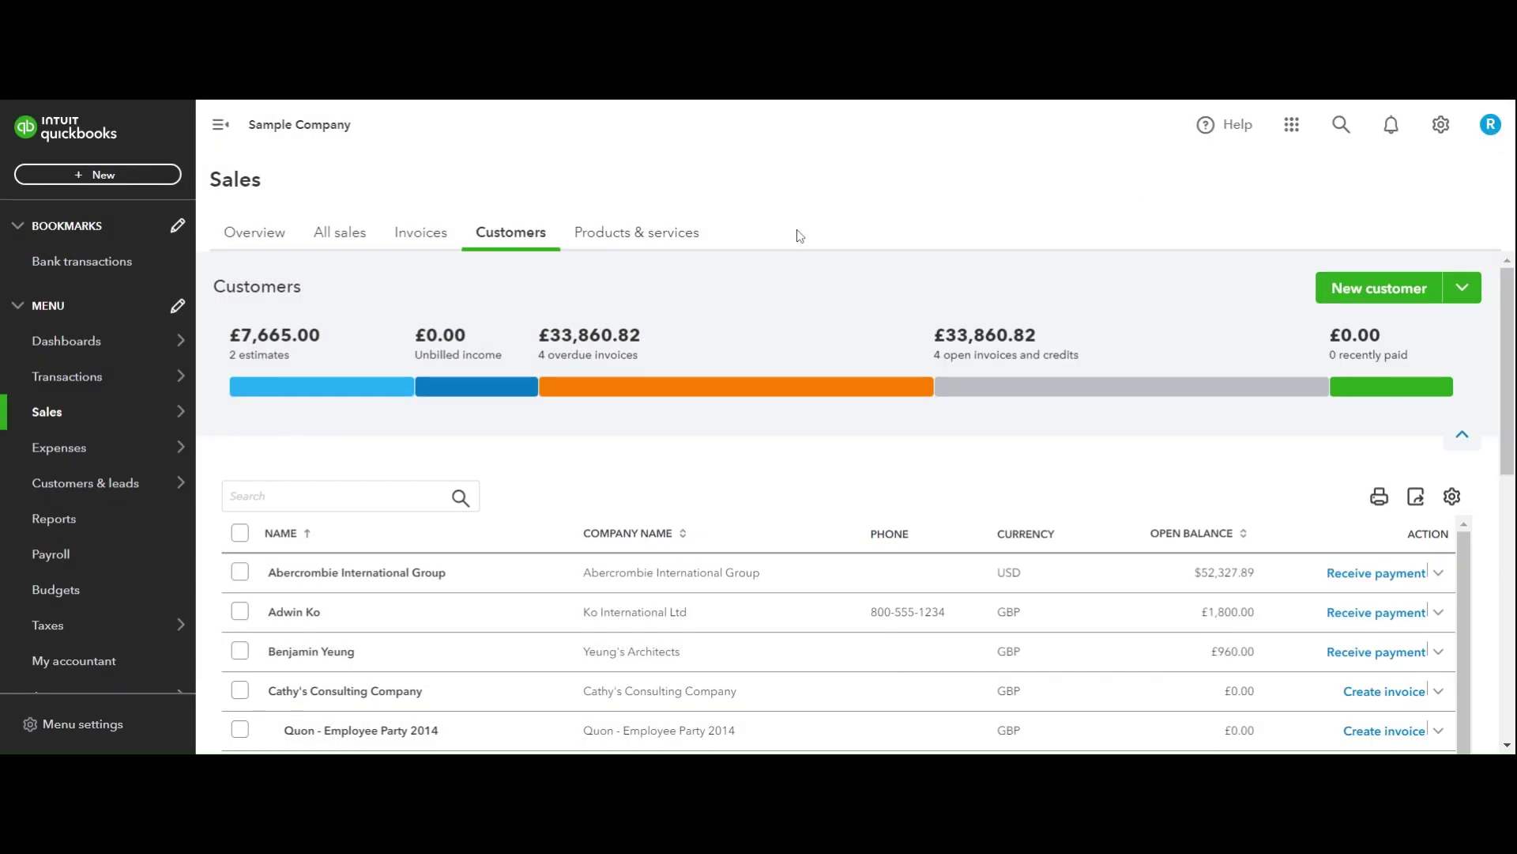
Open the customer form again via New > Add customer and close it, leaving the Customers list.
click(137, 181)
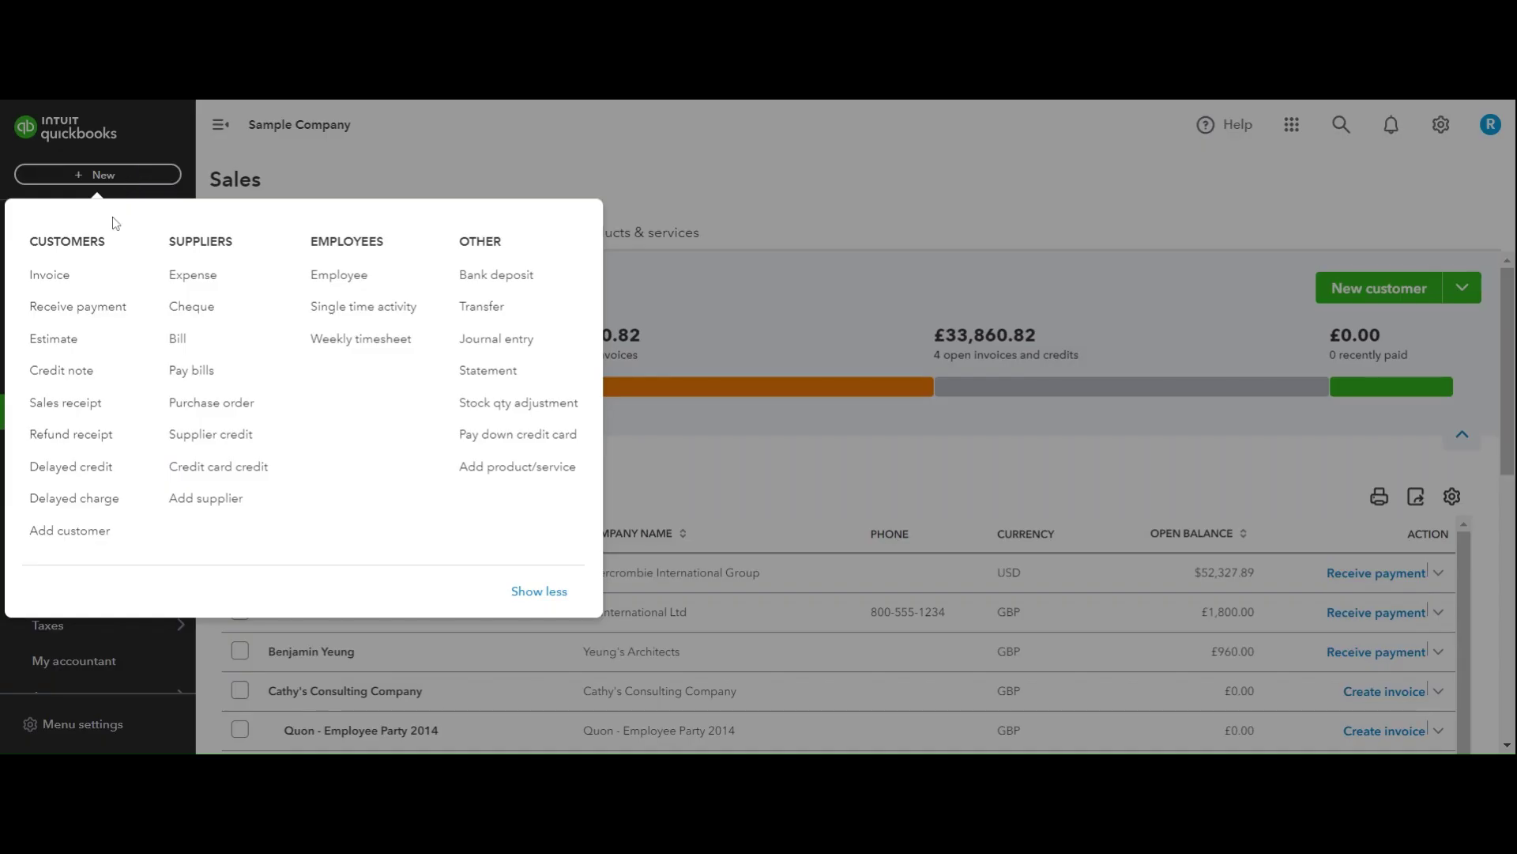
click(87, 546)
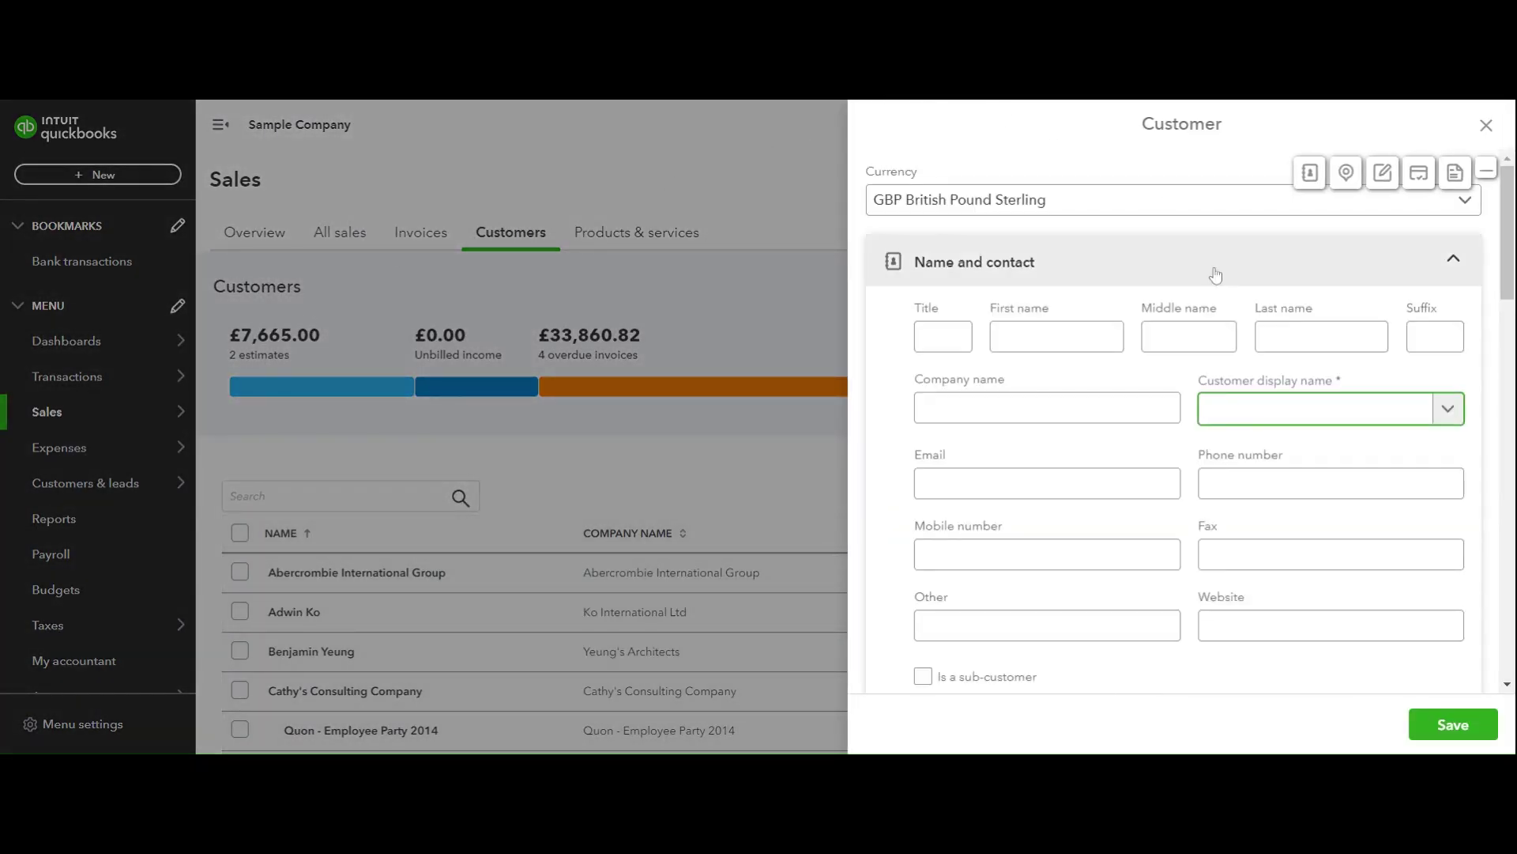
click(1487, 126)
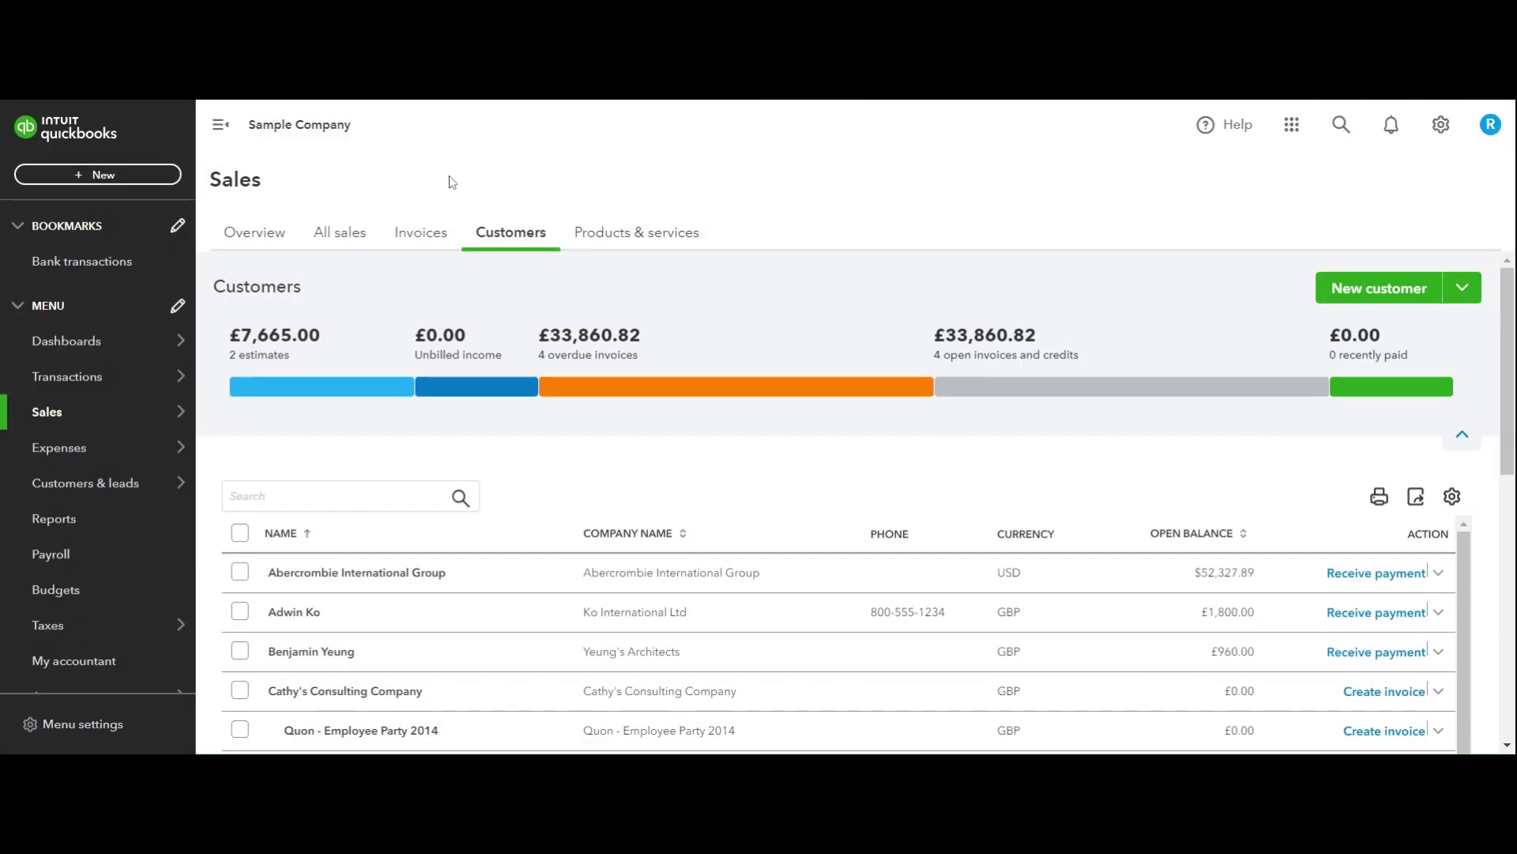
mouse_move(168, 340)
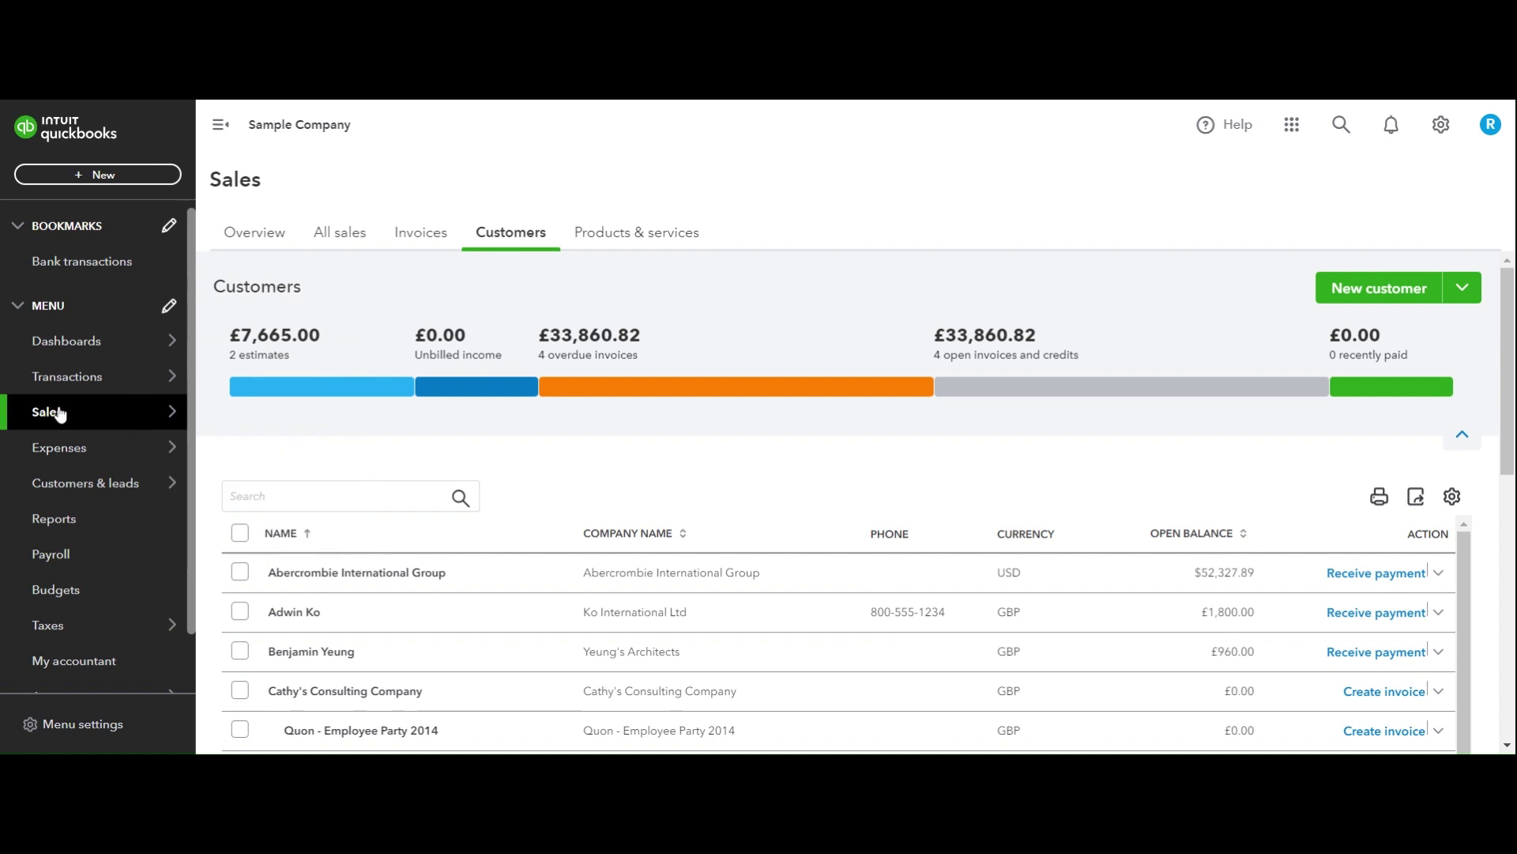
click(172, 411)
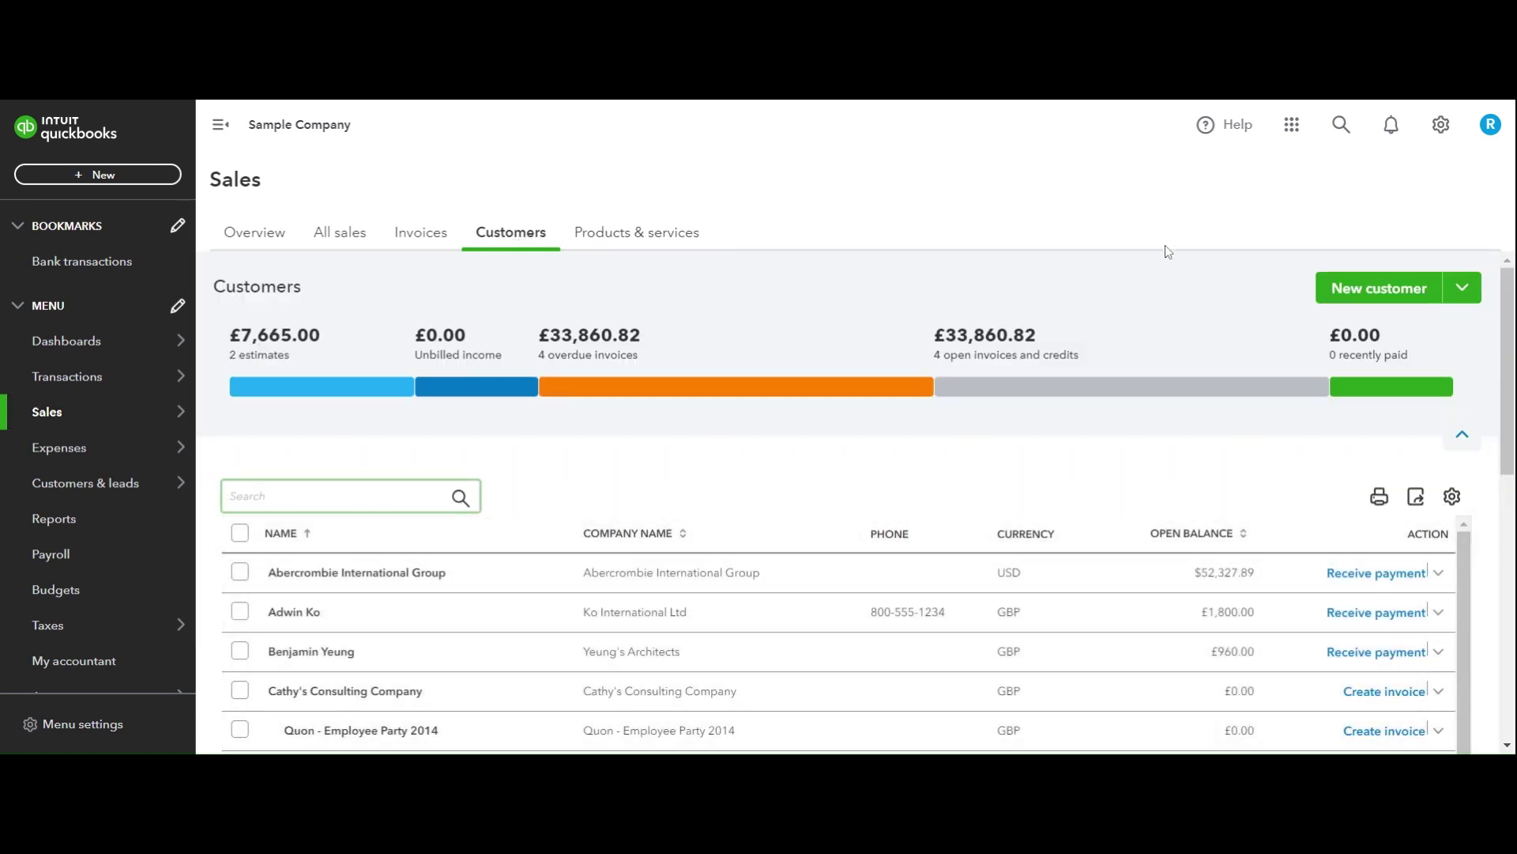
Start a new customer record and enter the customer's full name as its display name.
click(1382, 294)
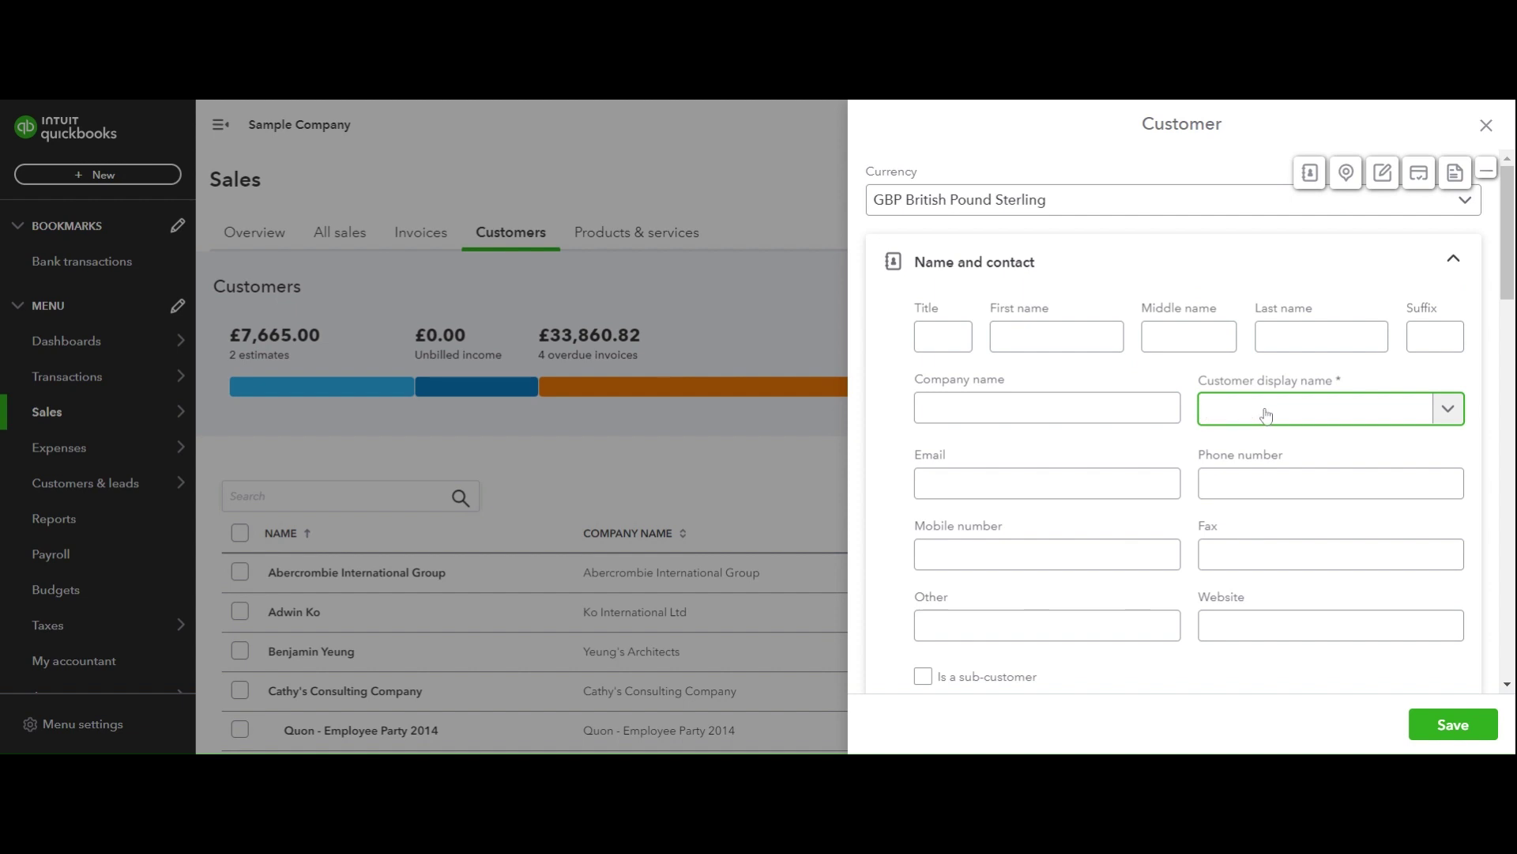
text(H)
key(BackSpace)
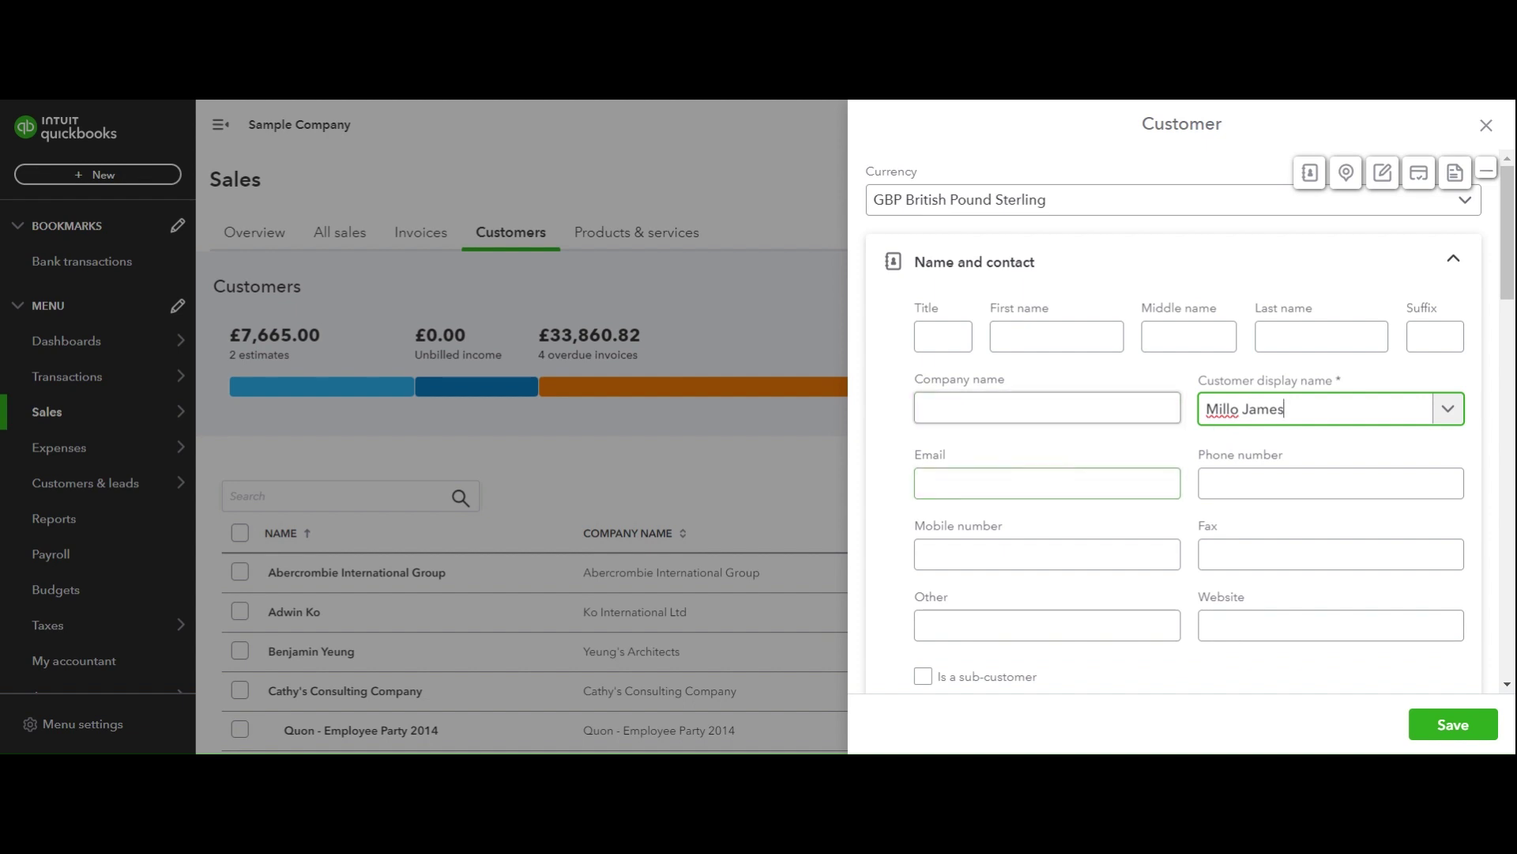
click(1036, 472)
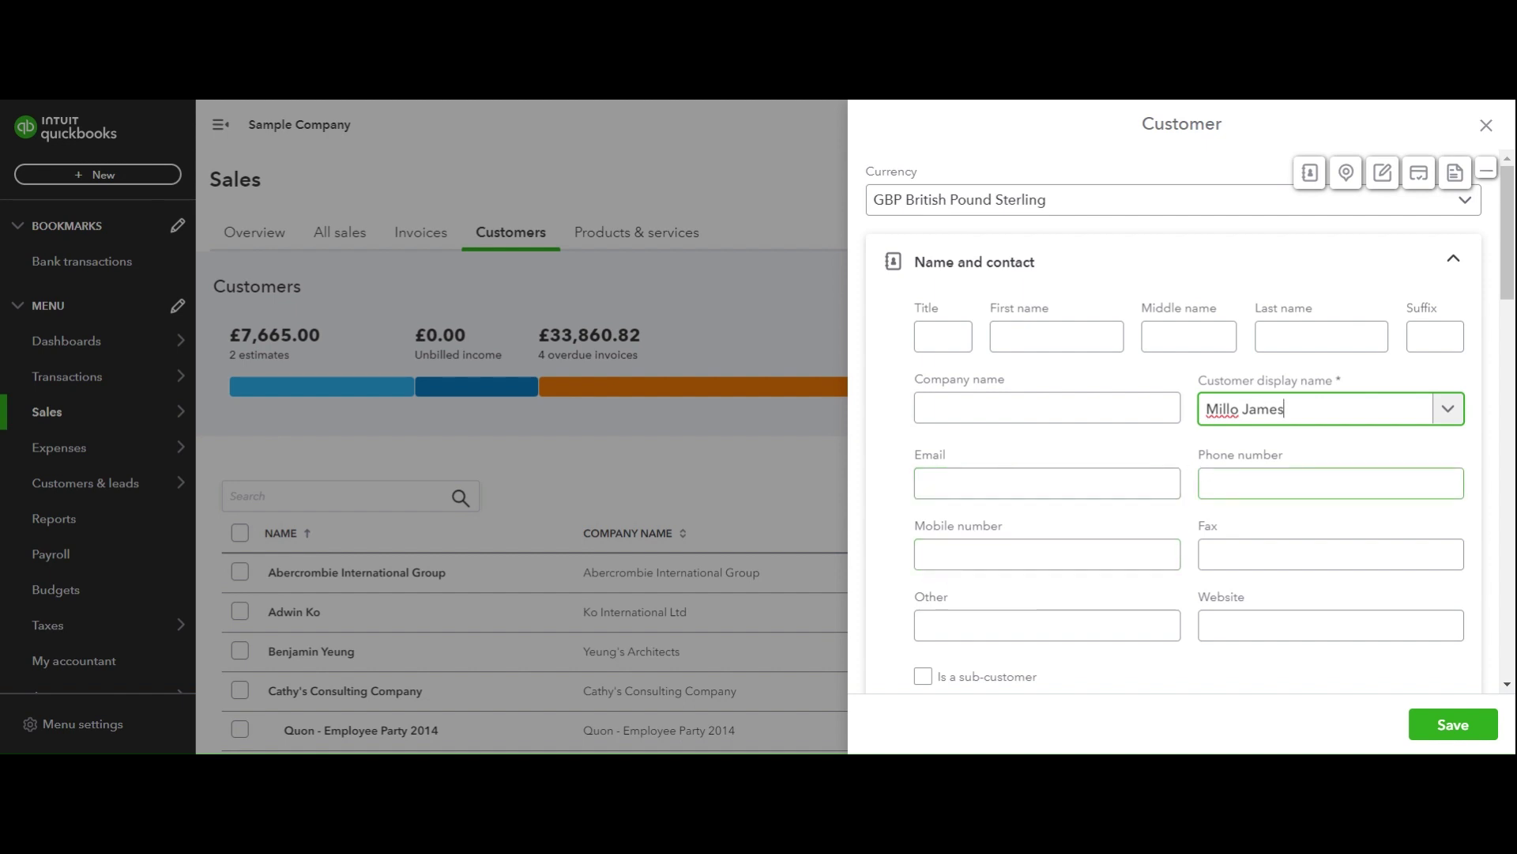
scroll(1330, 486, down, 1)
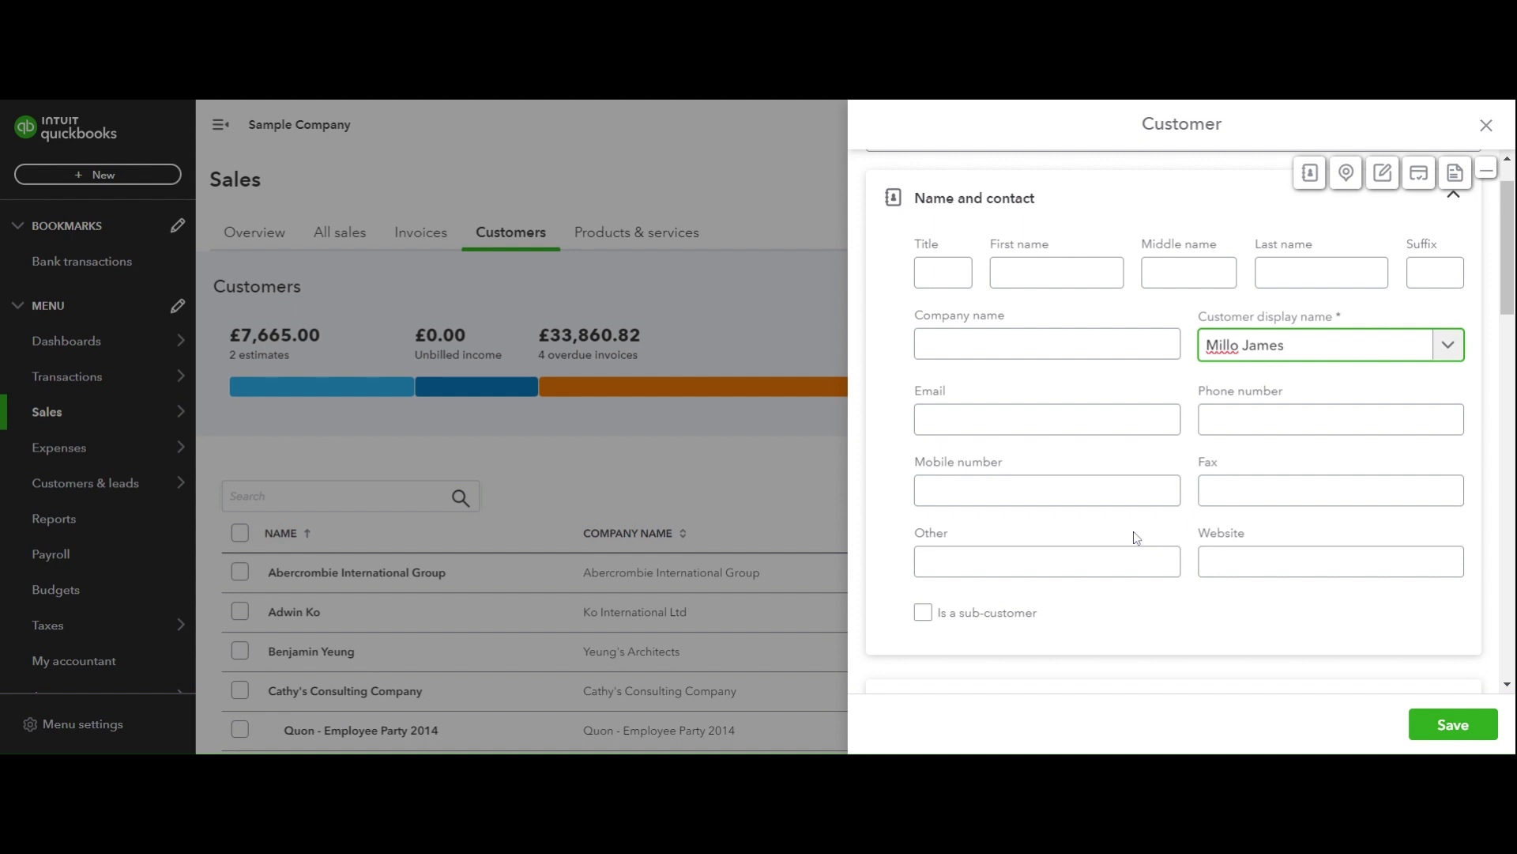
scroll(1136, 537, down, 1)
scroll(1135, 537, down, 1)
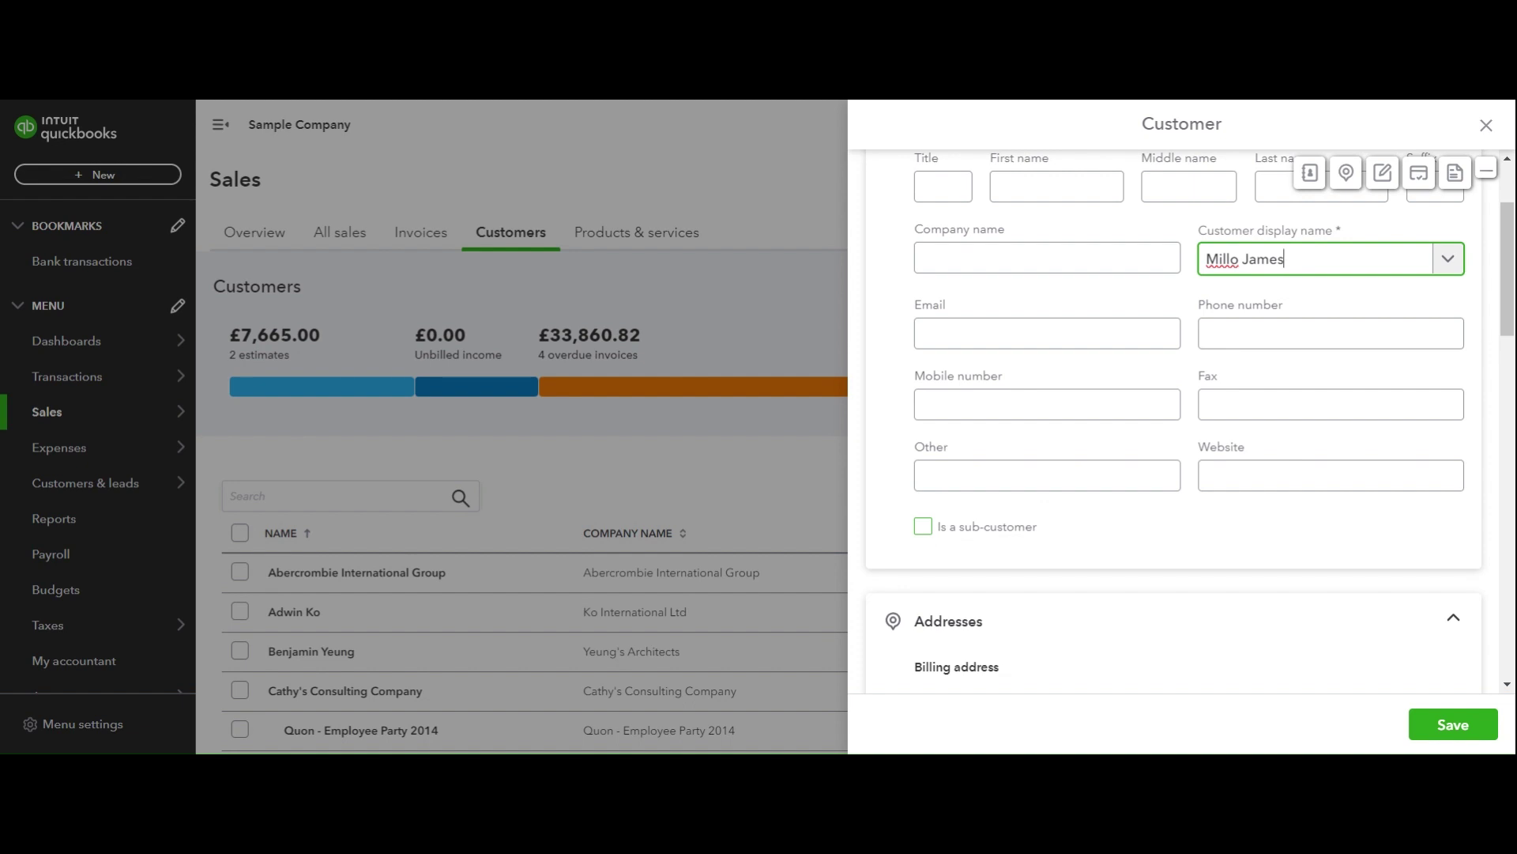
scroll(1033, 529, down, 3)
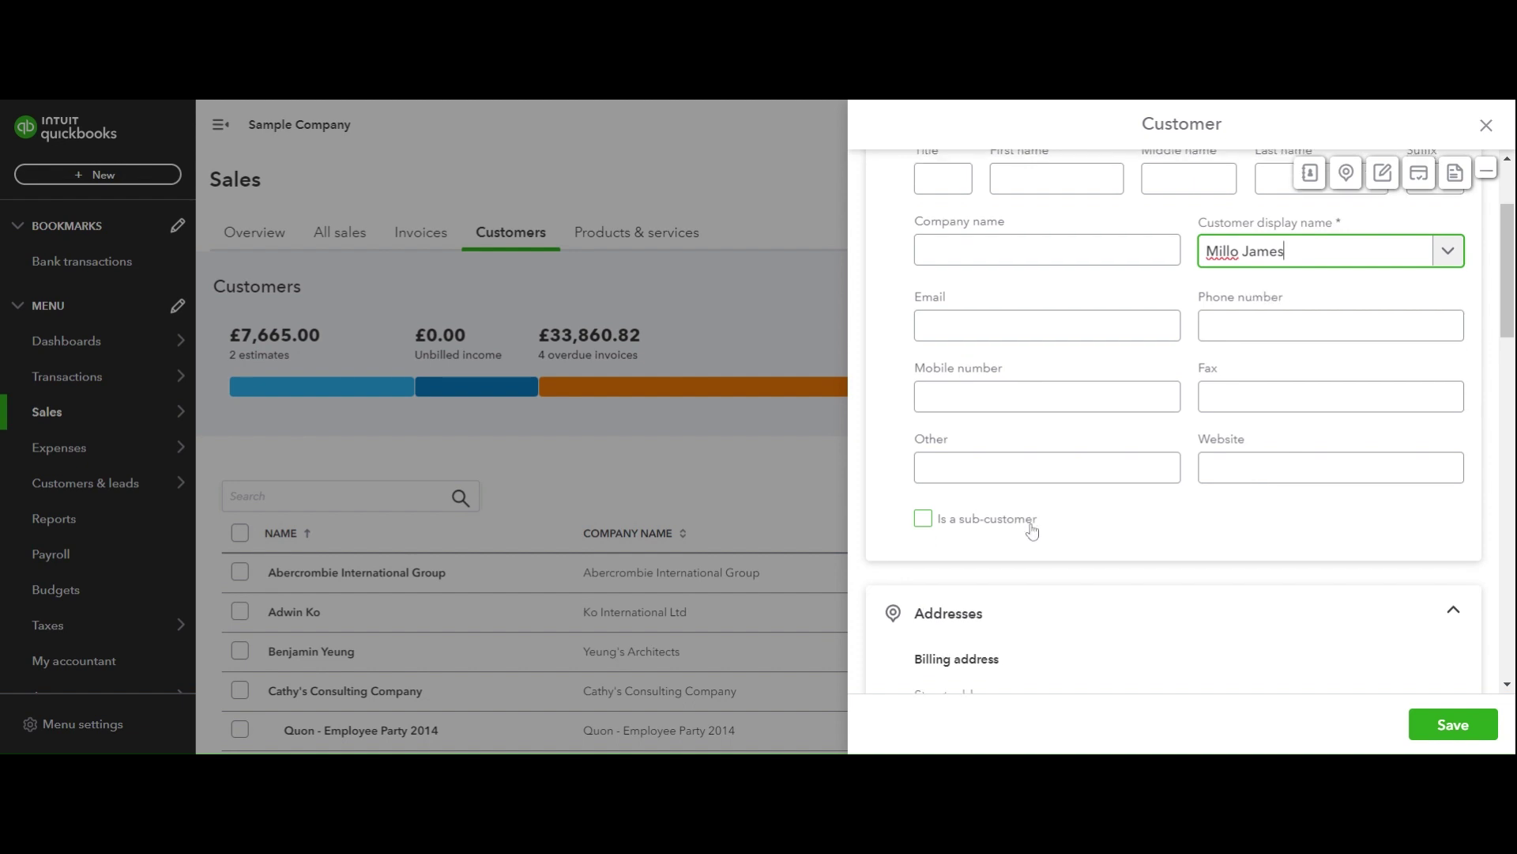
scroll(1033, 529, down, 1)
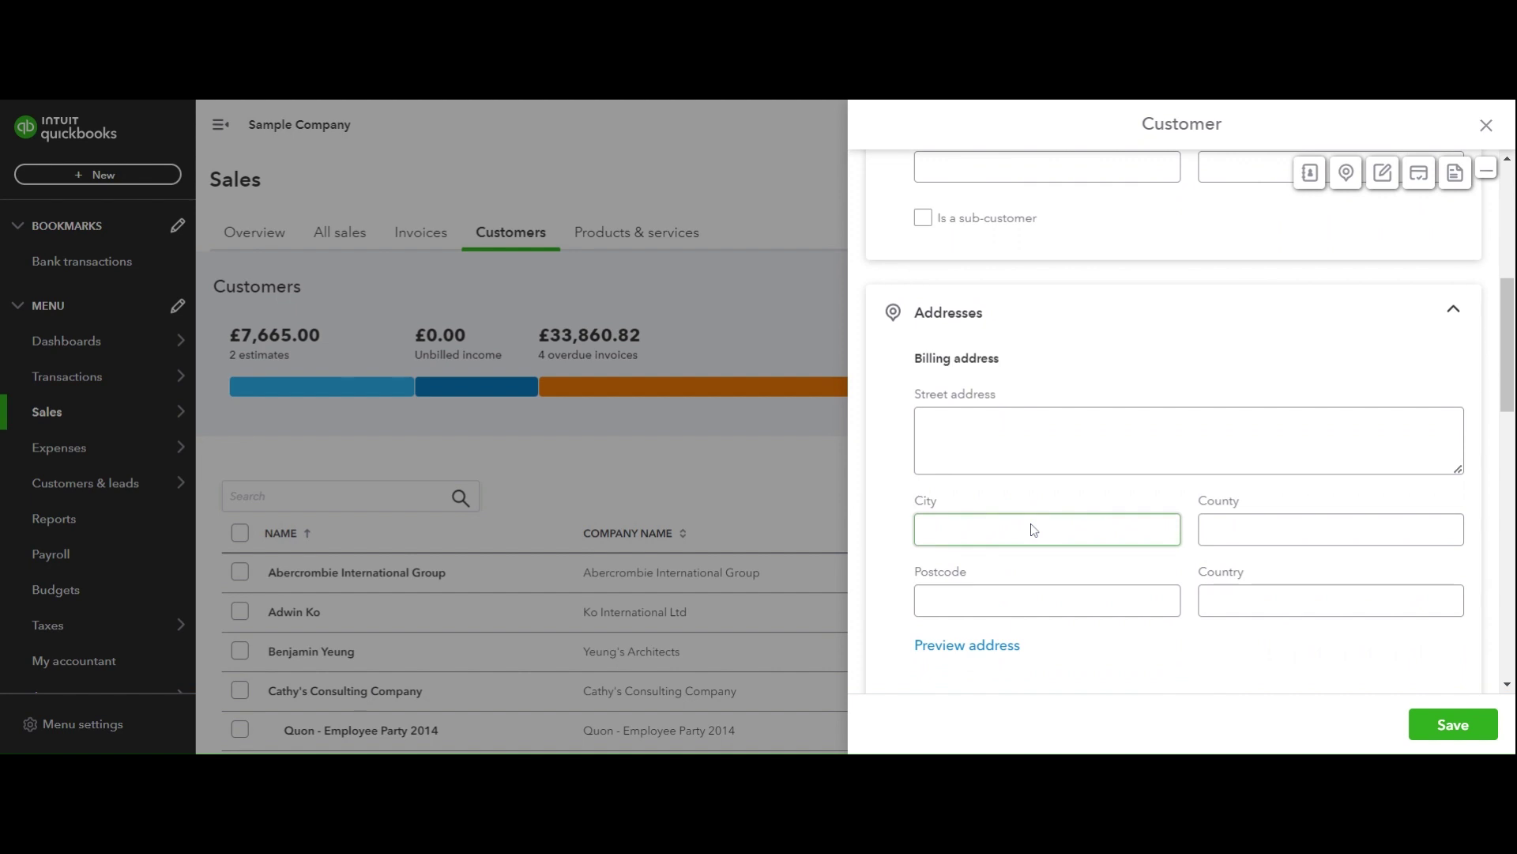
scroll(1084, 410, down, 1)
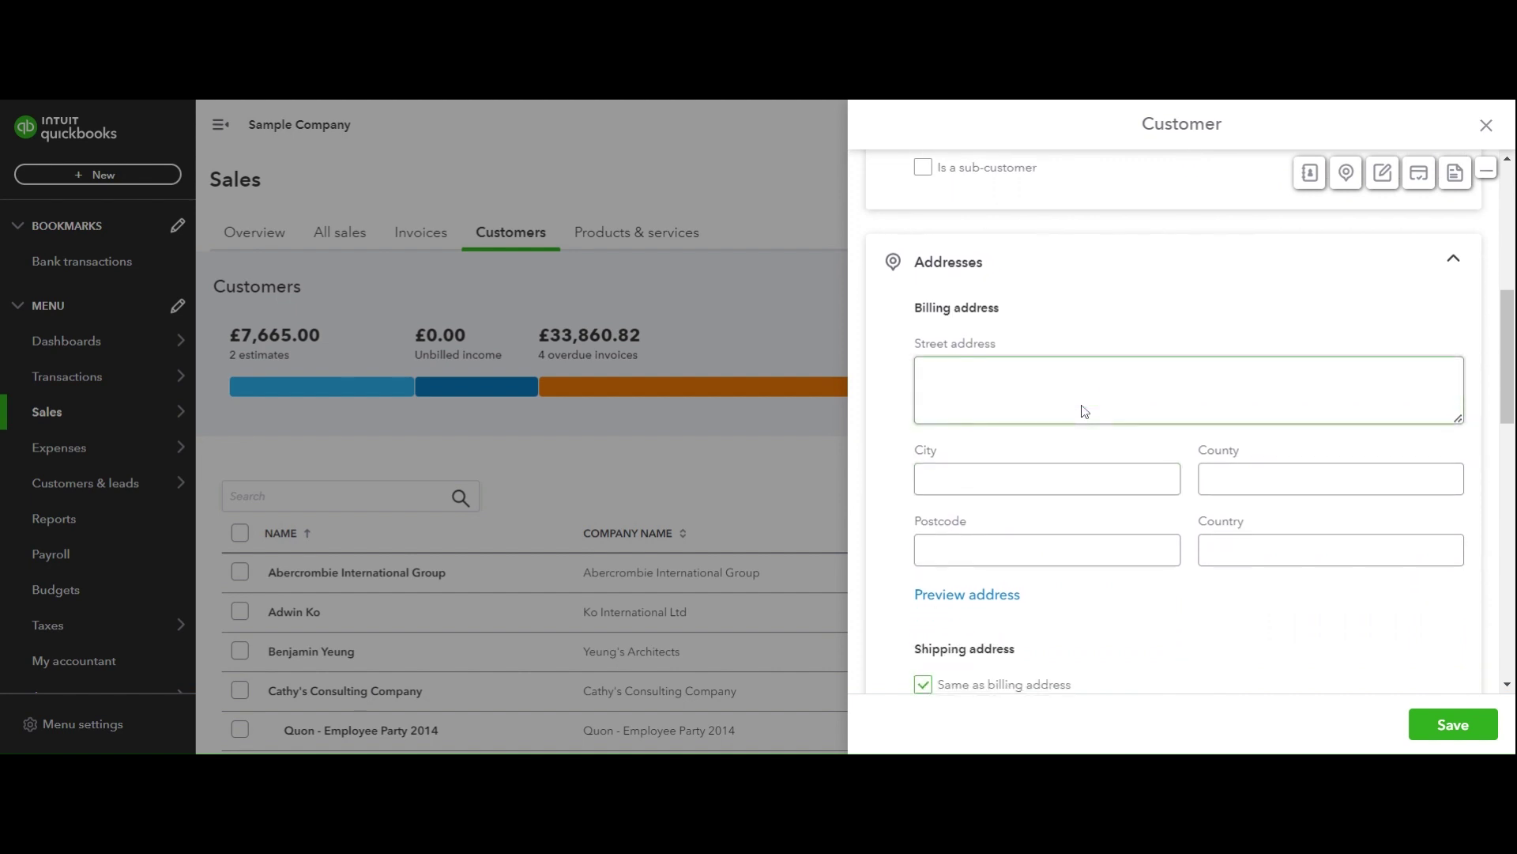
scroll(1031, 529, down, 2)
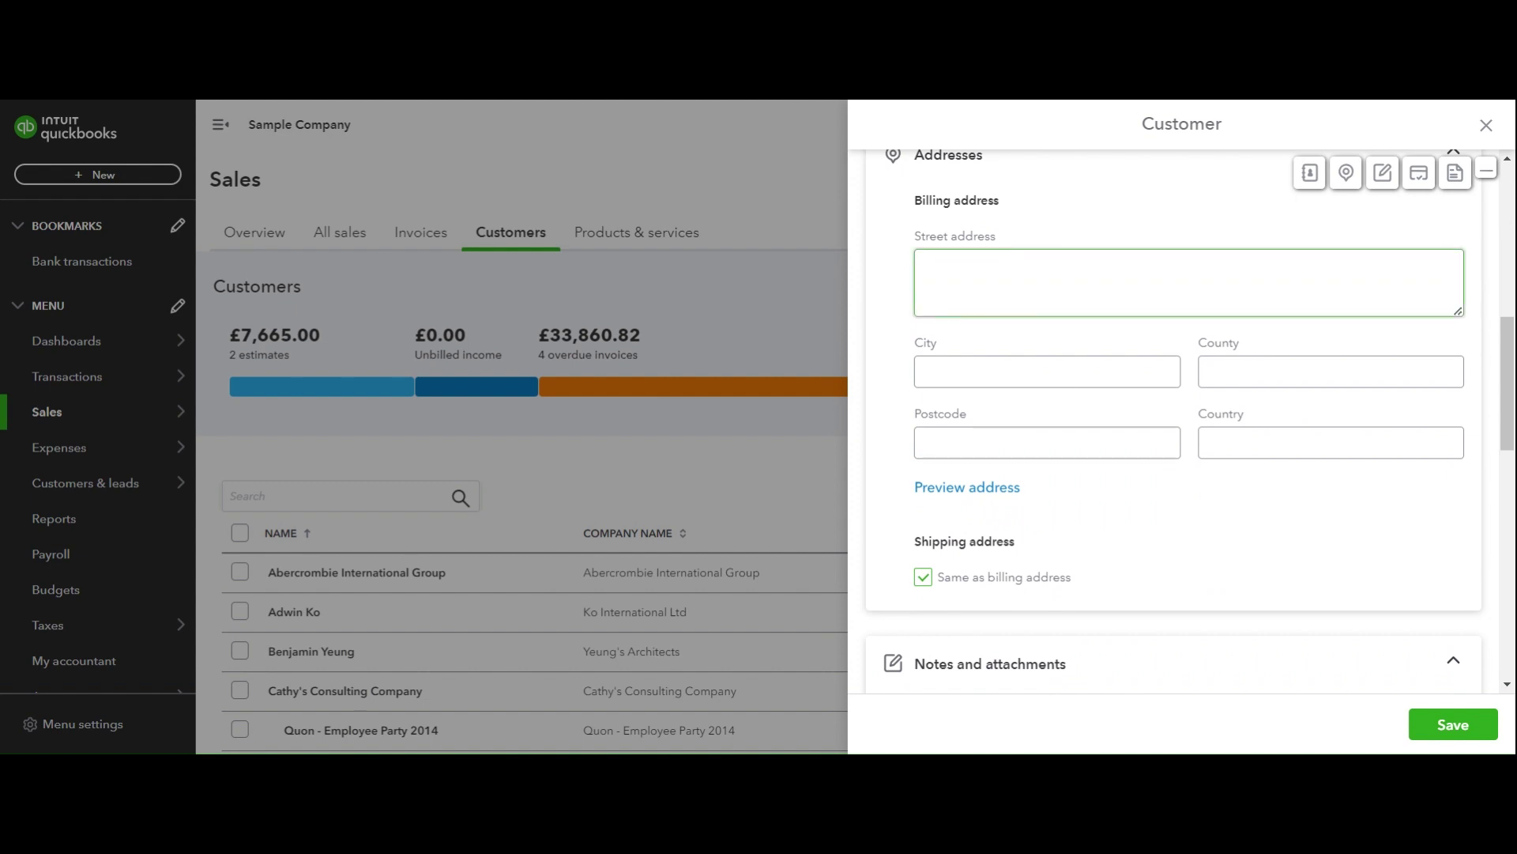
scroll(1185, 285, up, 1)
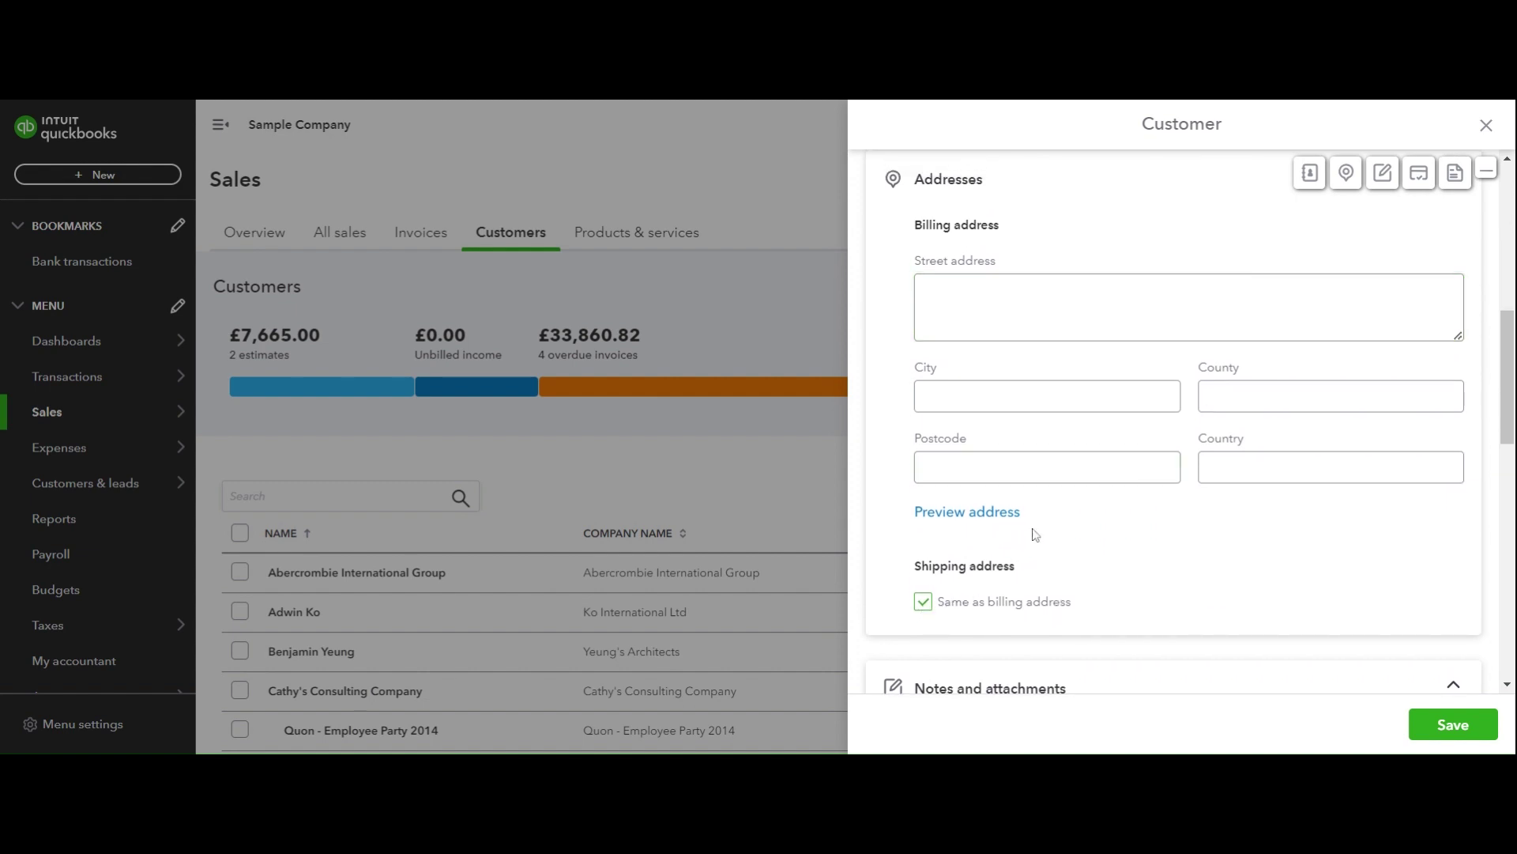
click(1053, 397)
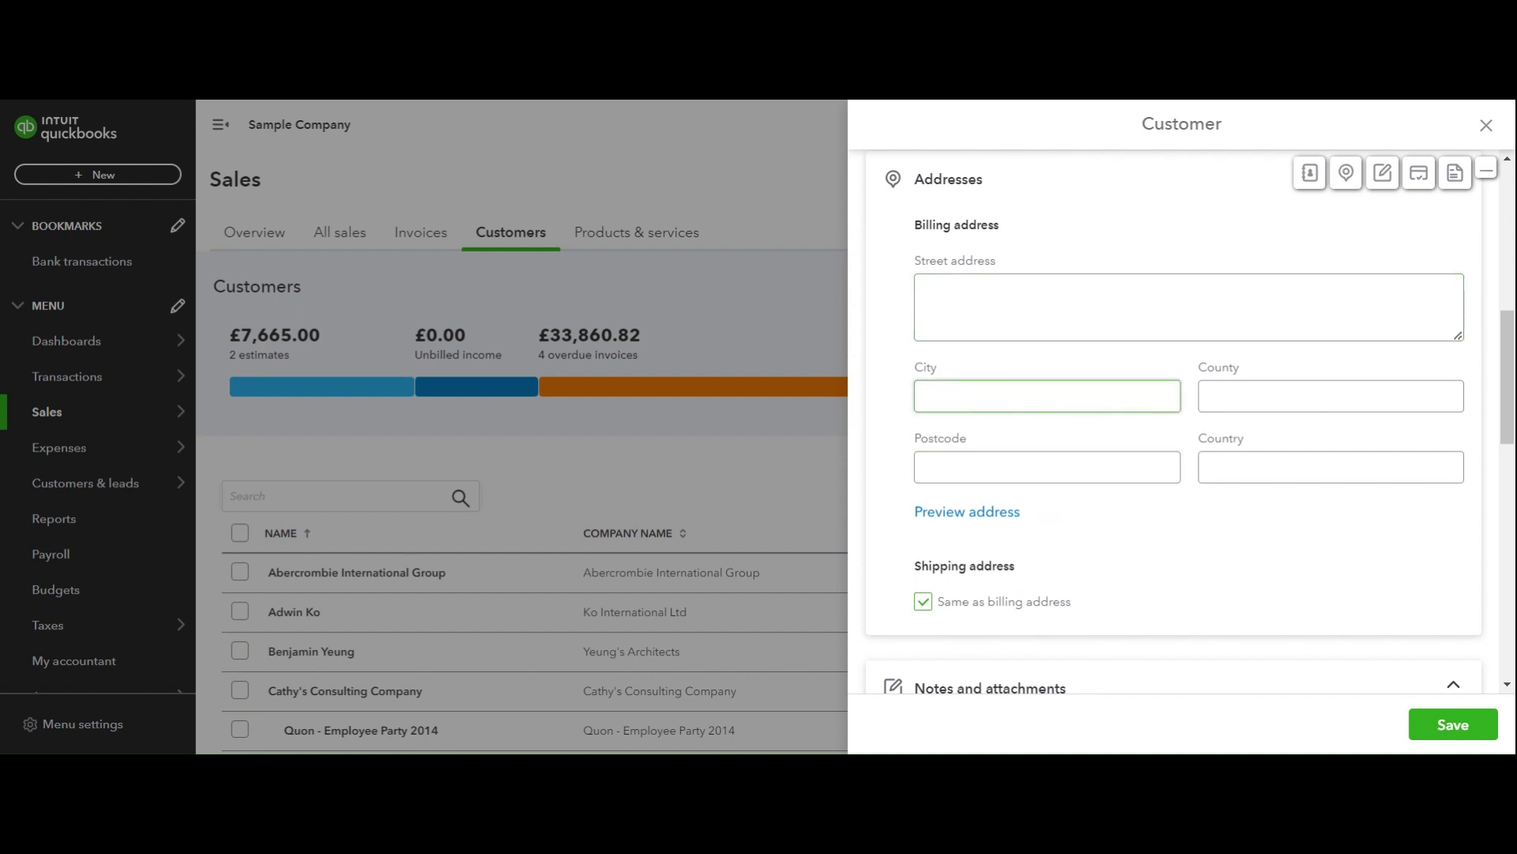
scroll(1074, 406, down, 4)
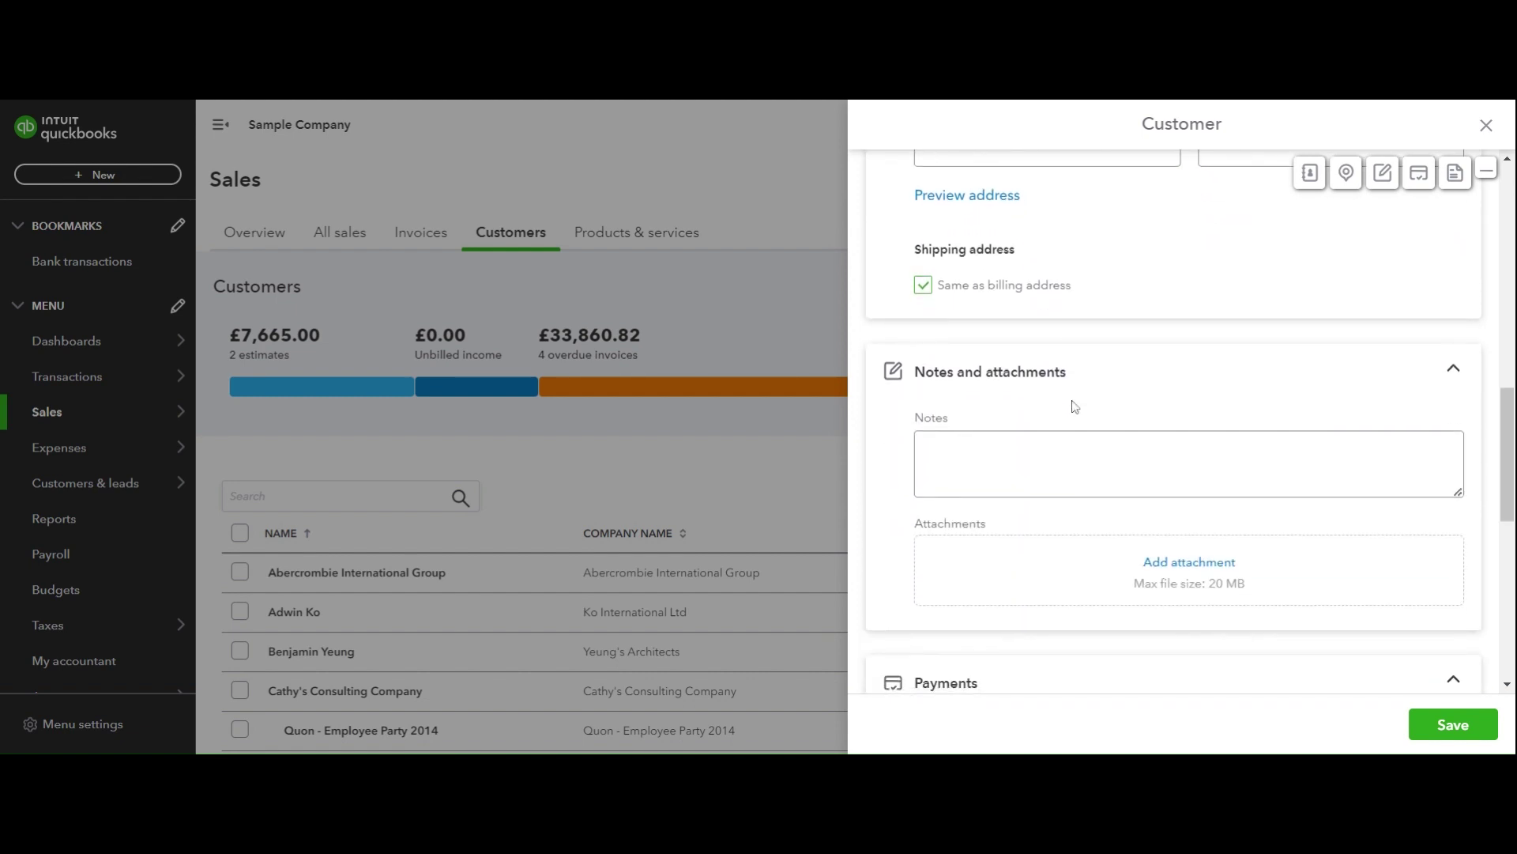
Scroll down the customer form, clicking into the Notes box along the way.
scroll(1075, 406, down, 1)
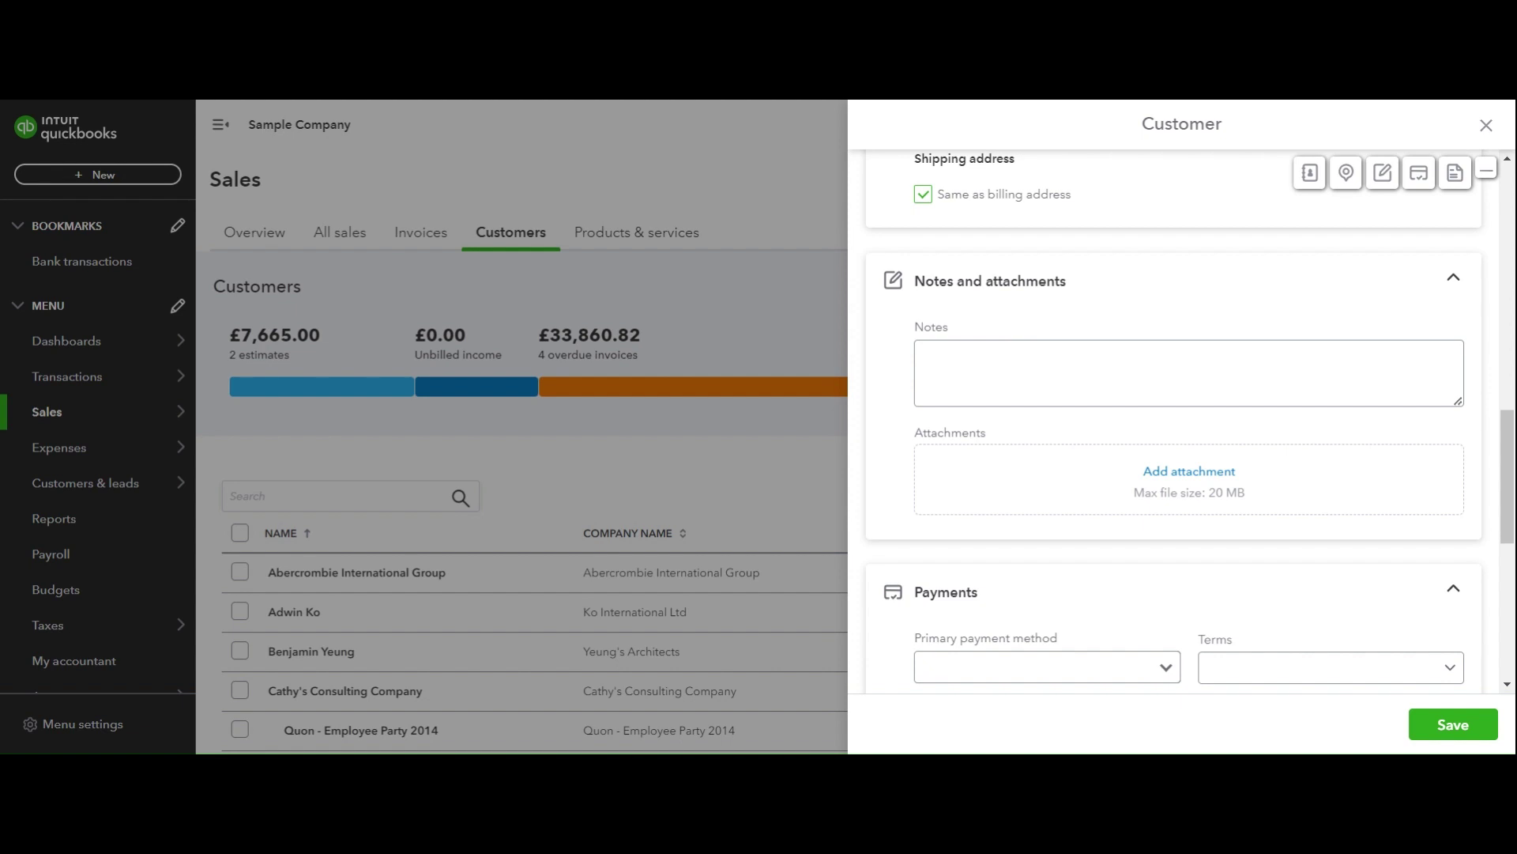
click(1057, 346)
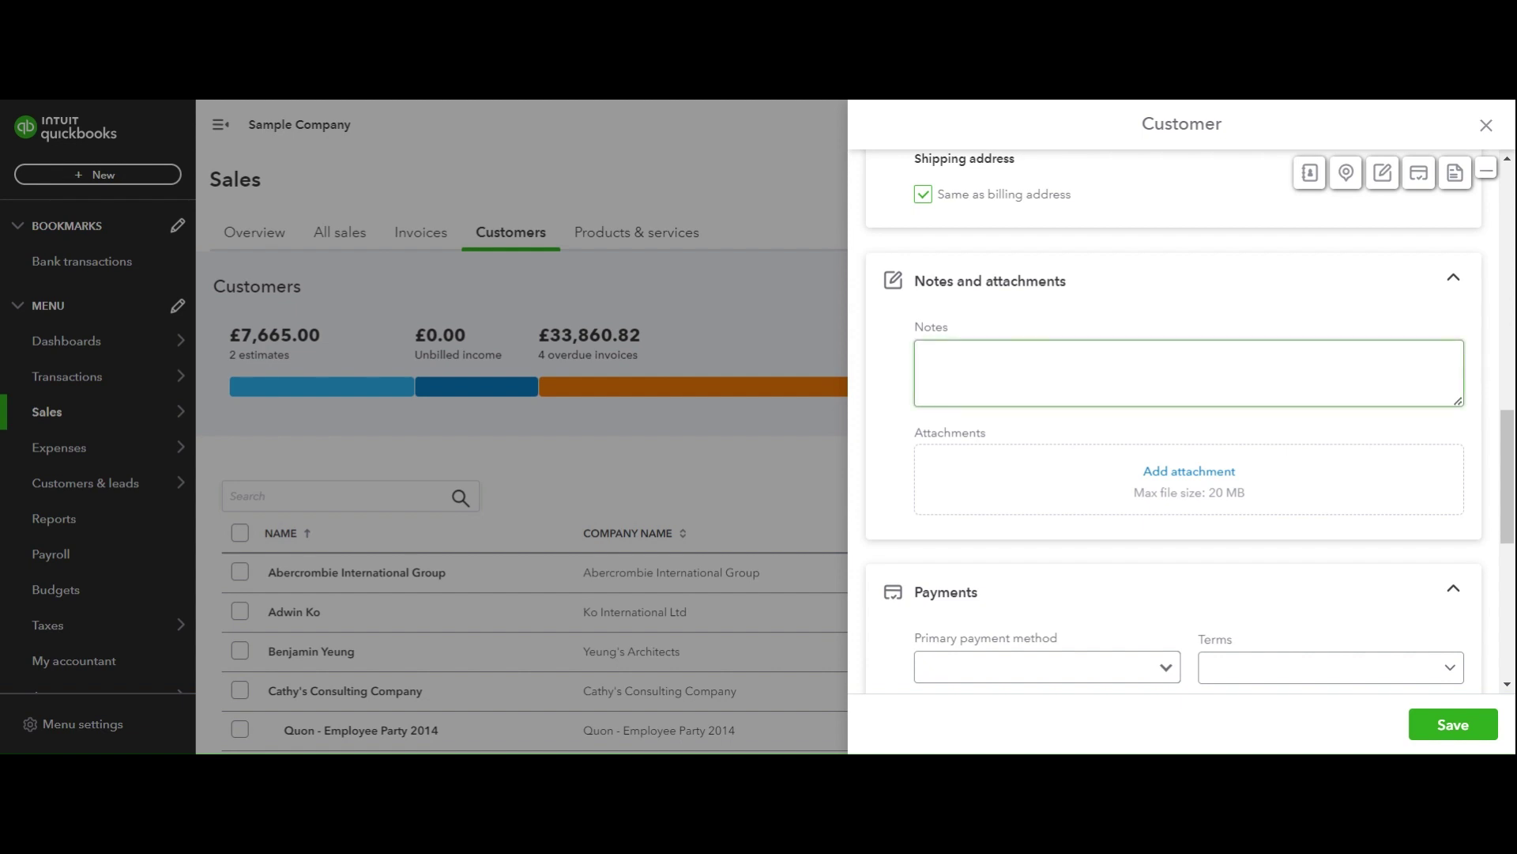
scroll(1061, 403, down, 3)
click(1060, 403)
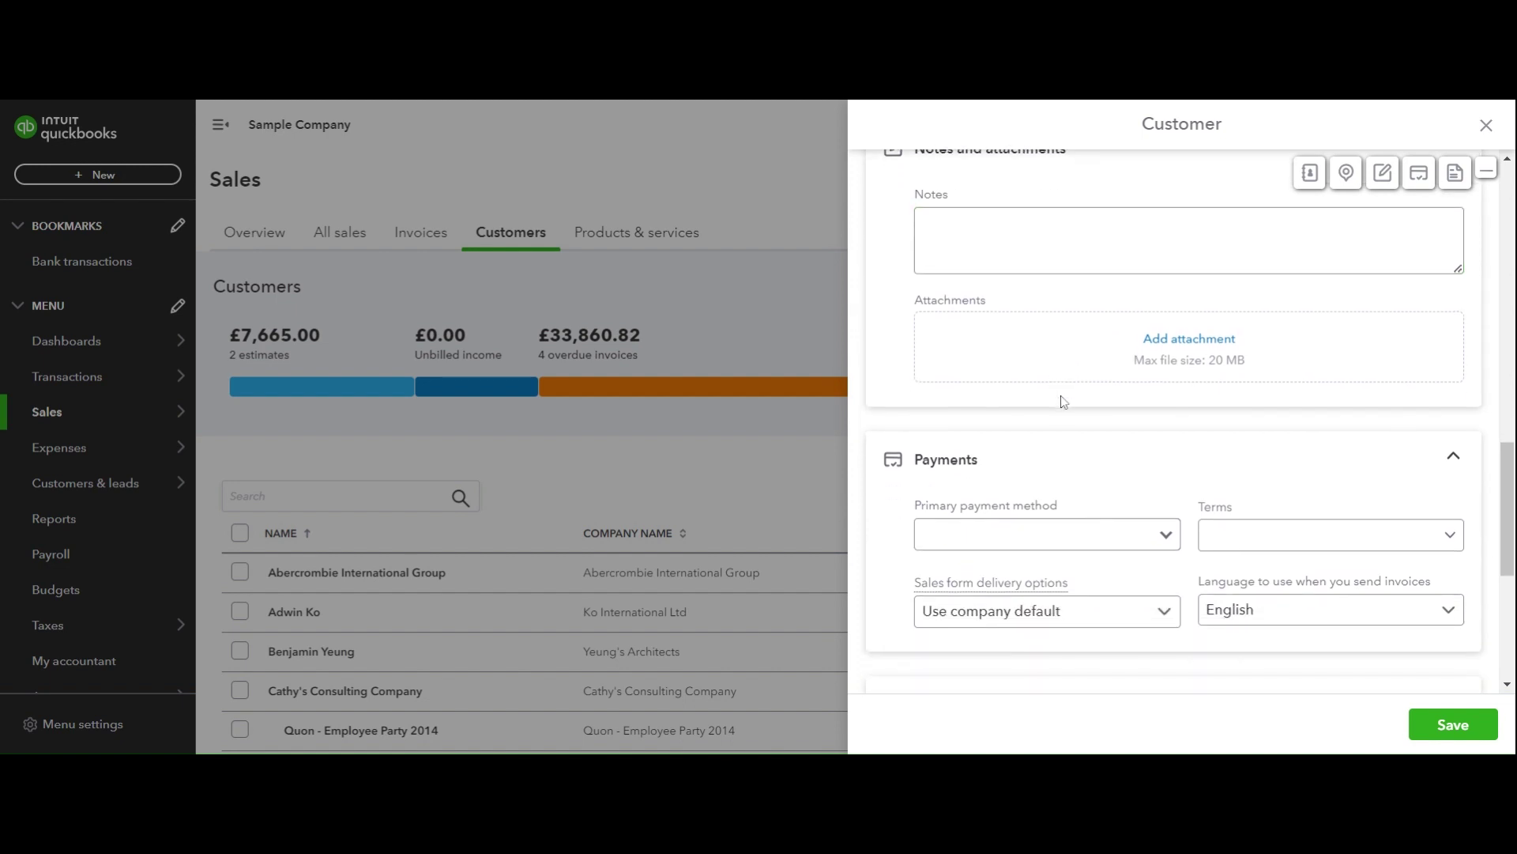
scroll(1063, 403, down, 5)
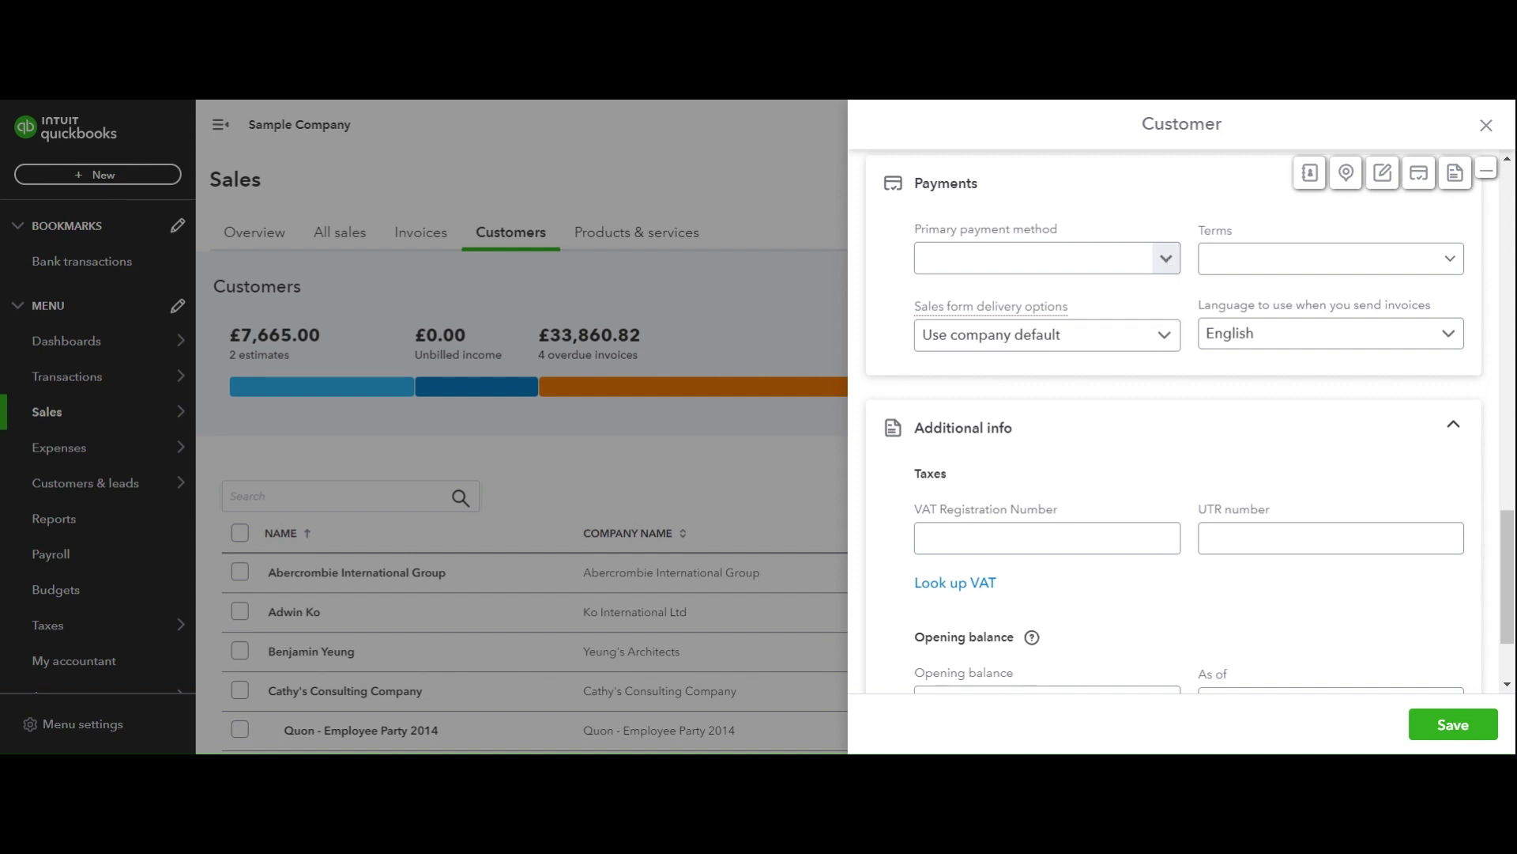
Review the primary payment method and terms options without choosing any, then collapse Payments.
click(1167, 261)
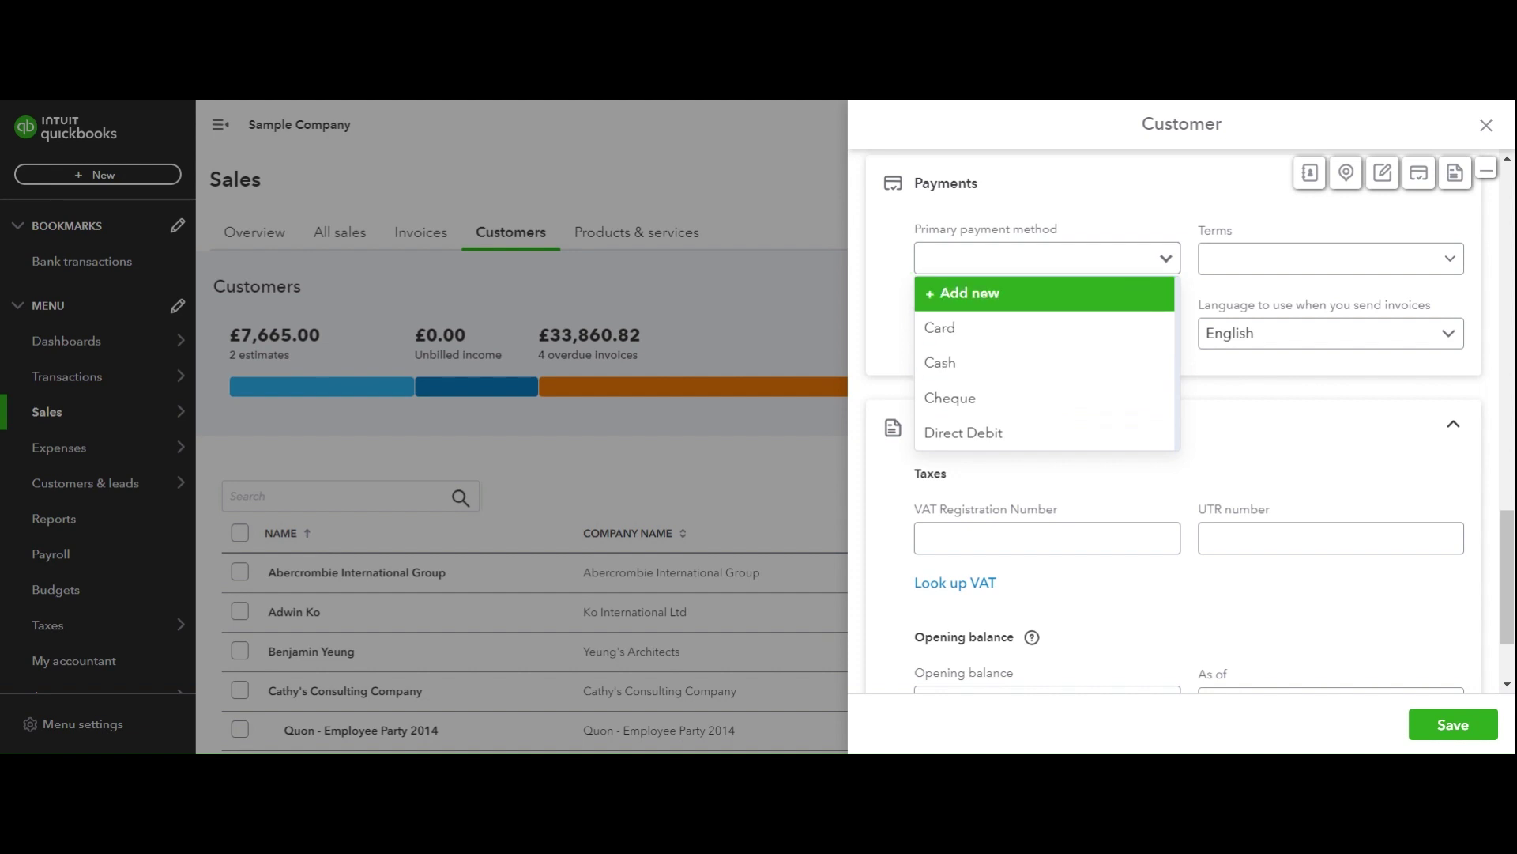
click(1168, 263)
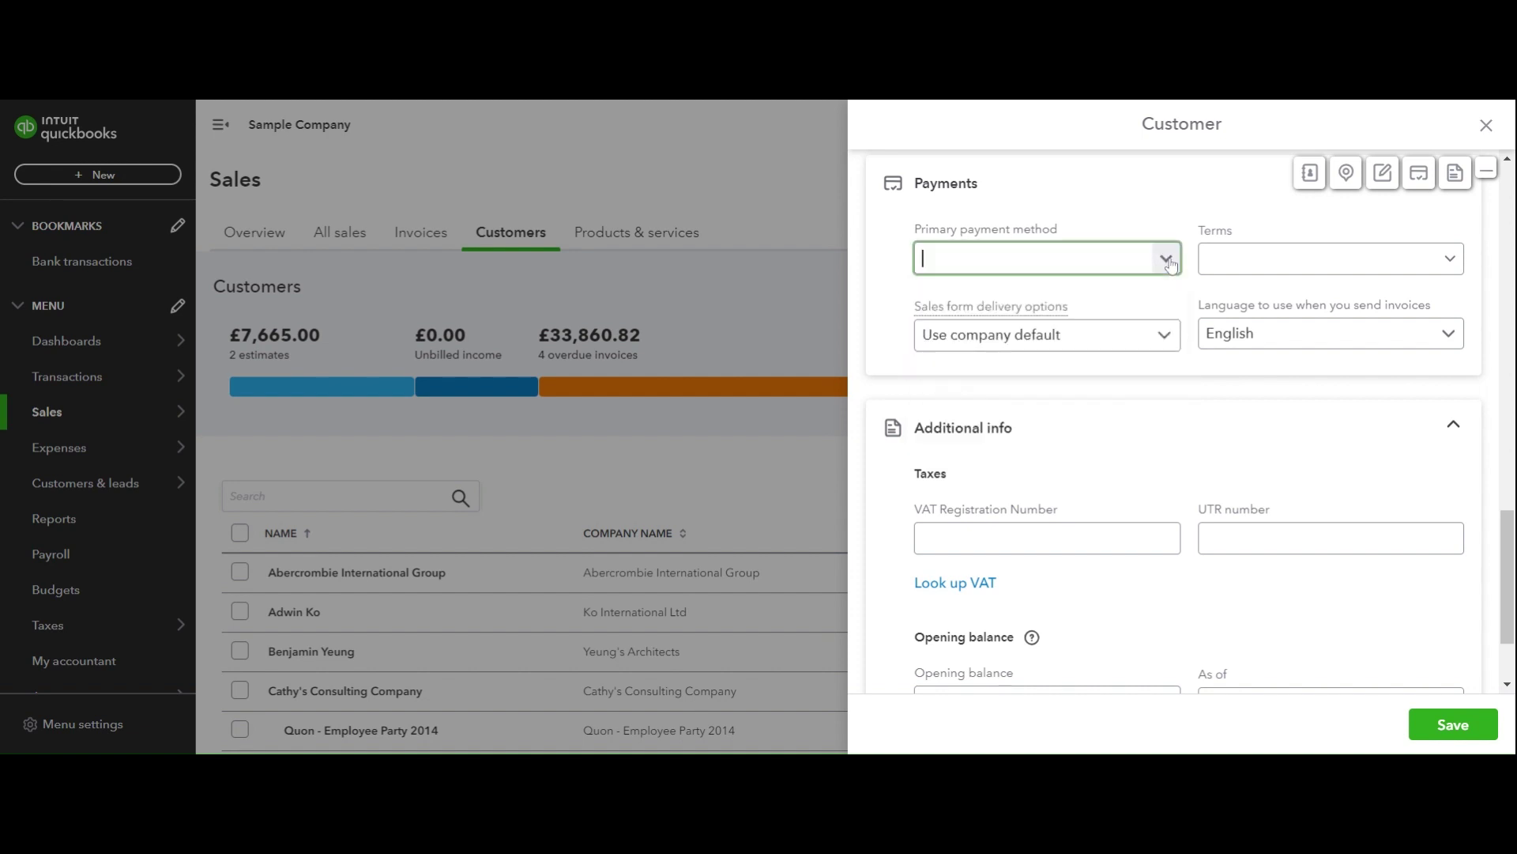
click(1453, 260)
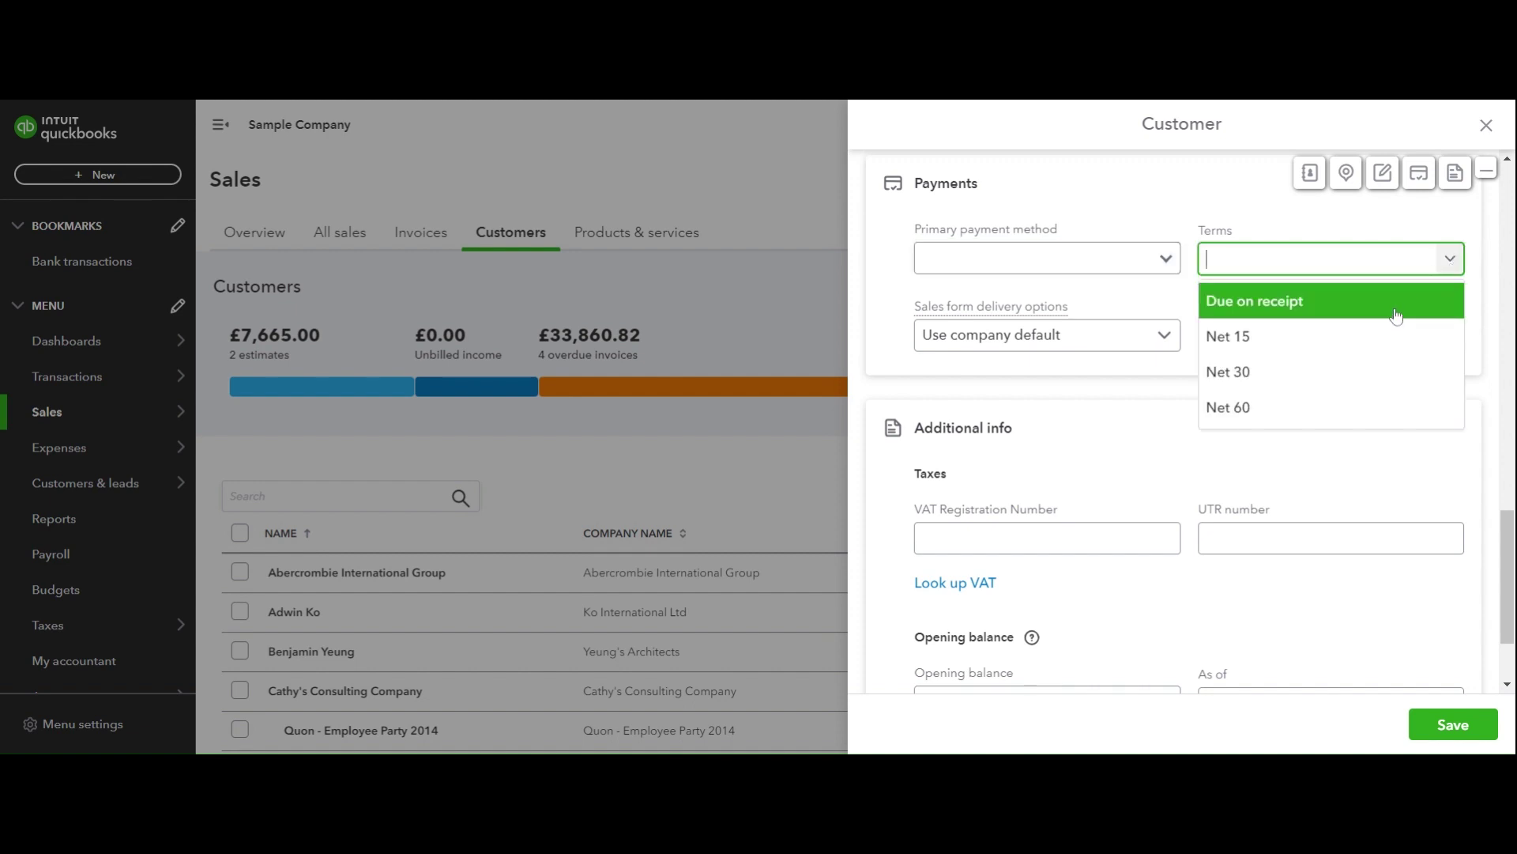
click(1195, 207)
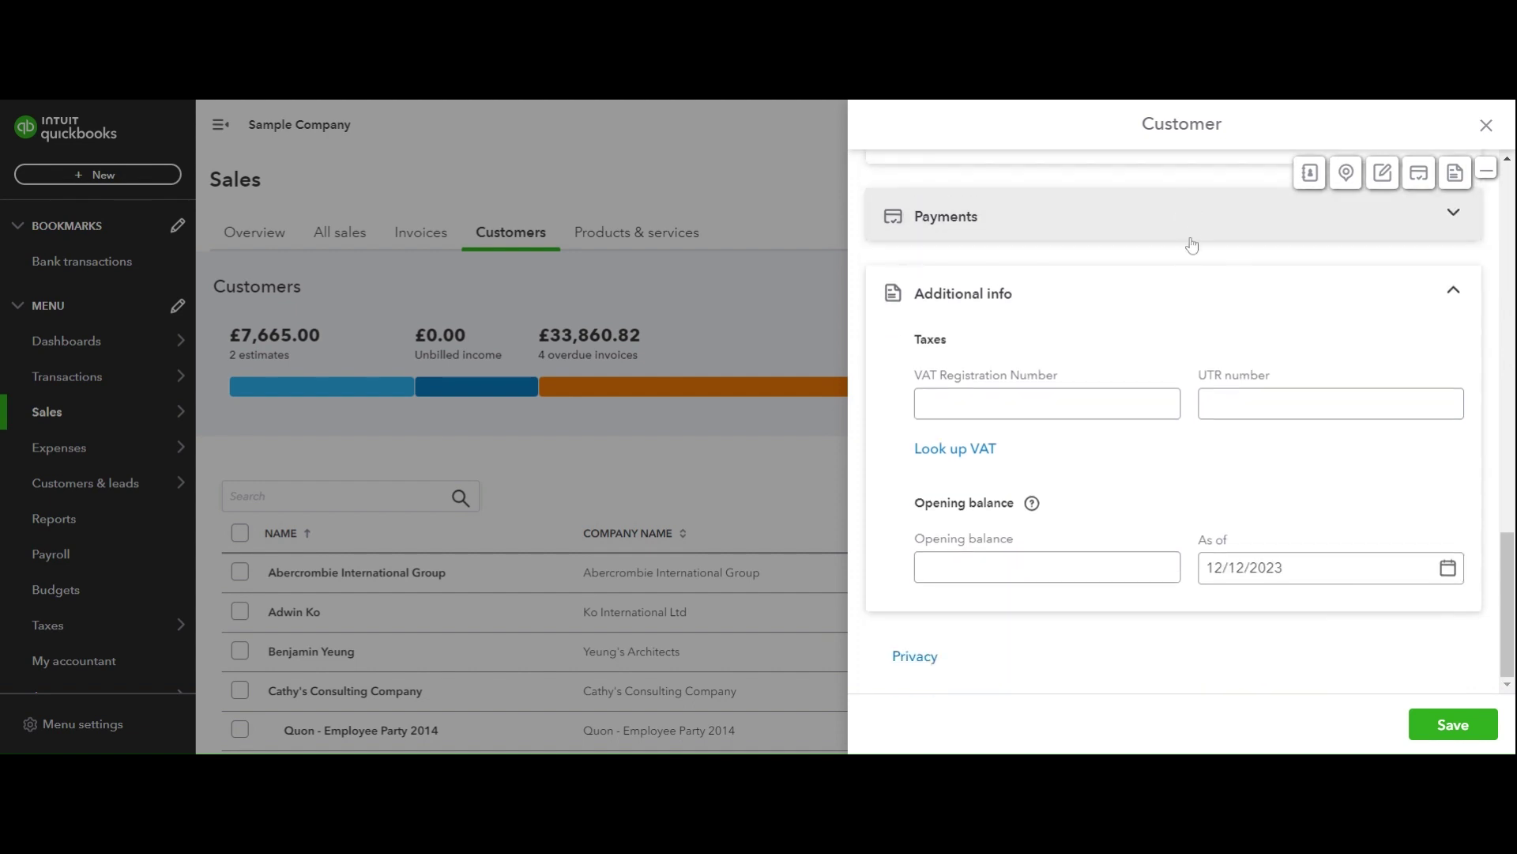
scroll(1280, 322, up, 2)
scroll(1295, 323, up, 1)
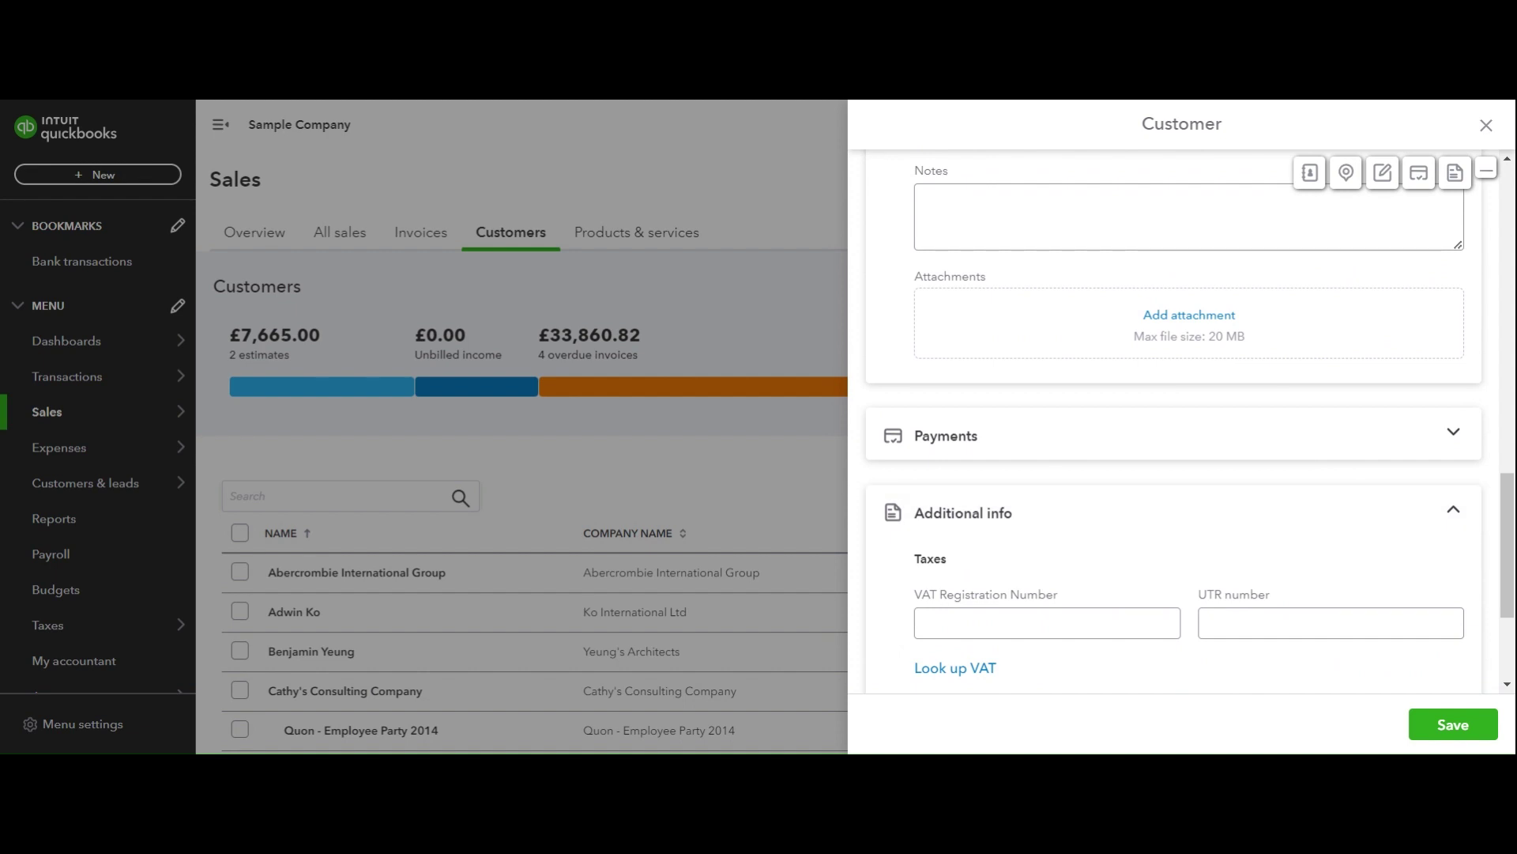
scroll(1270, 494, down, 3)
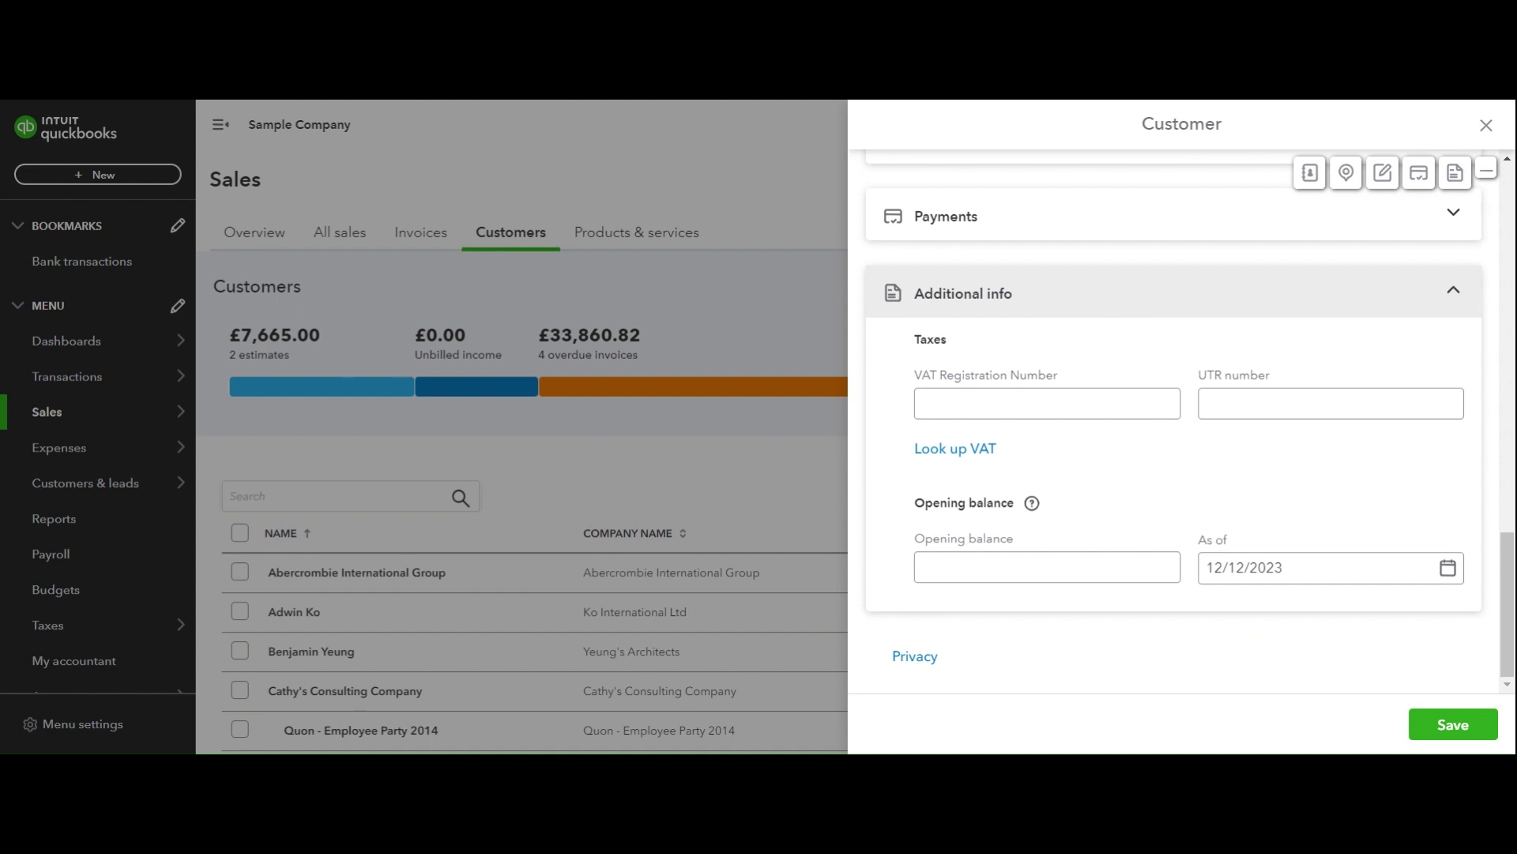
click(1085, 399)
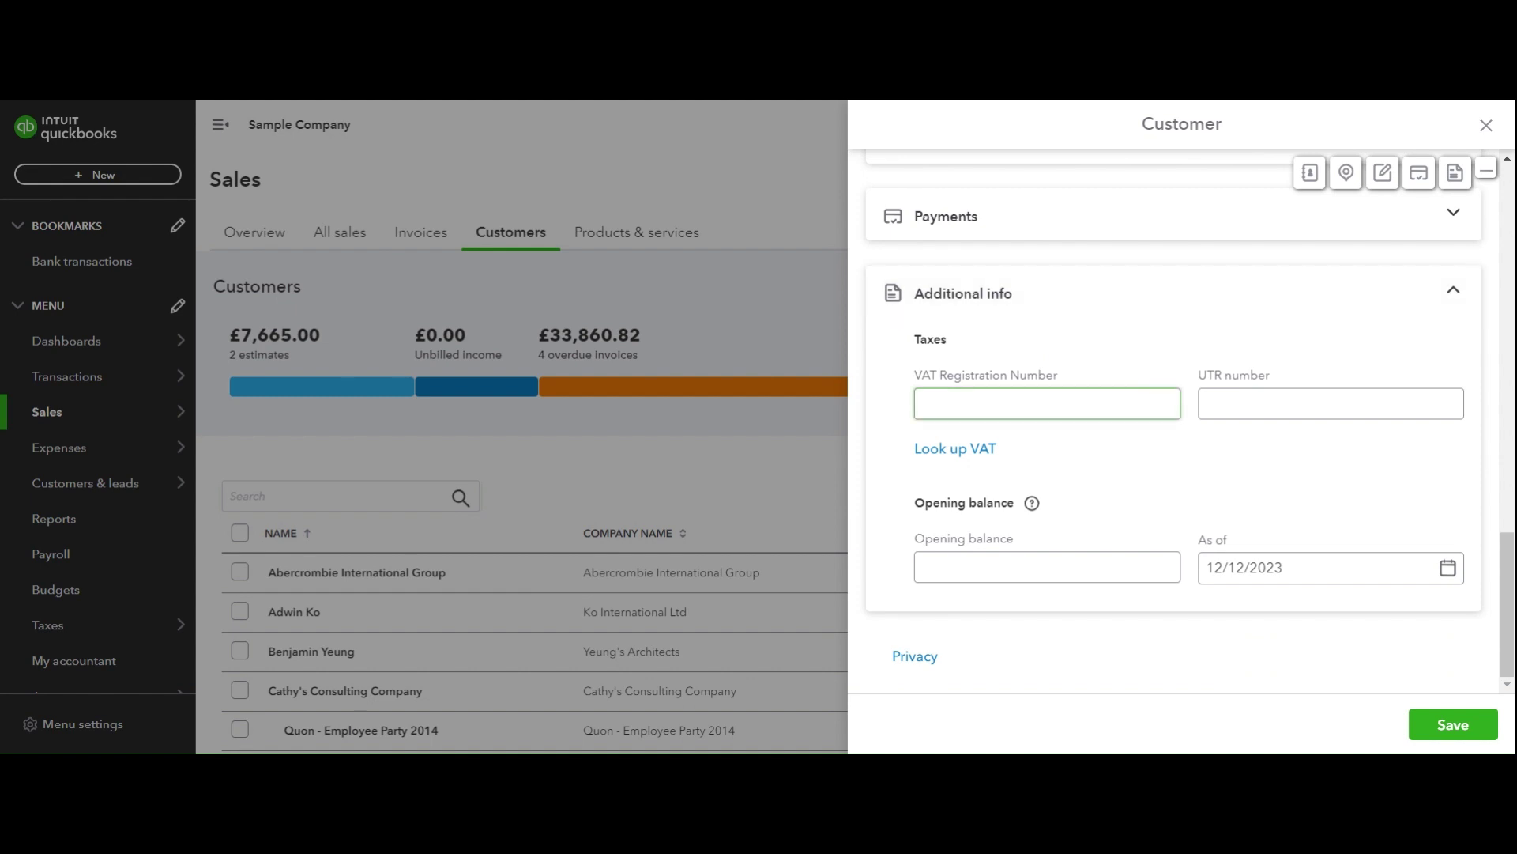
click(1331, 403)
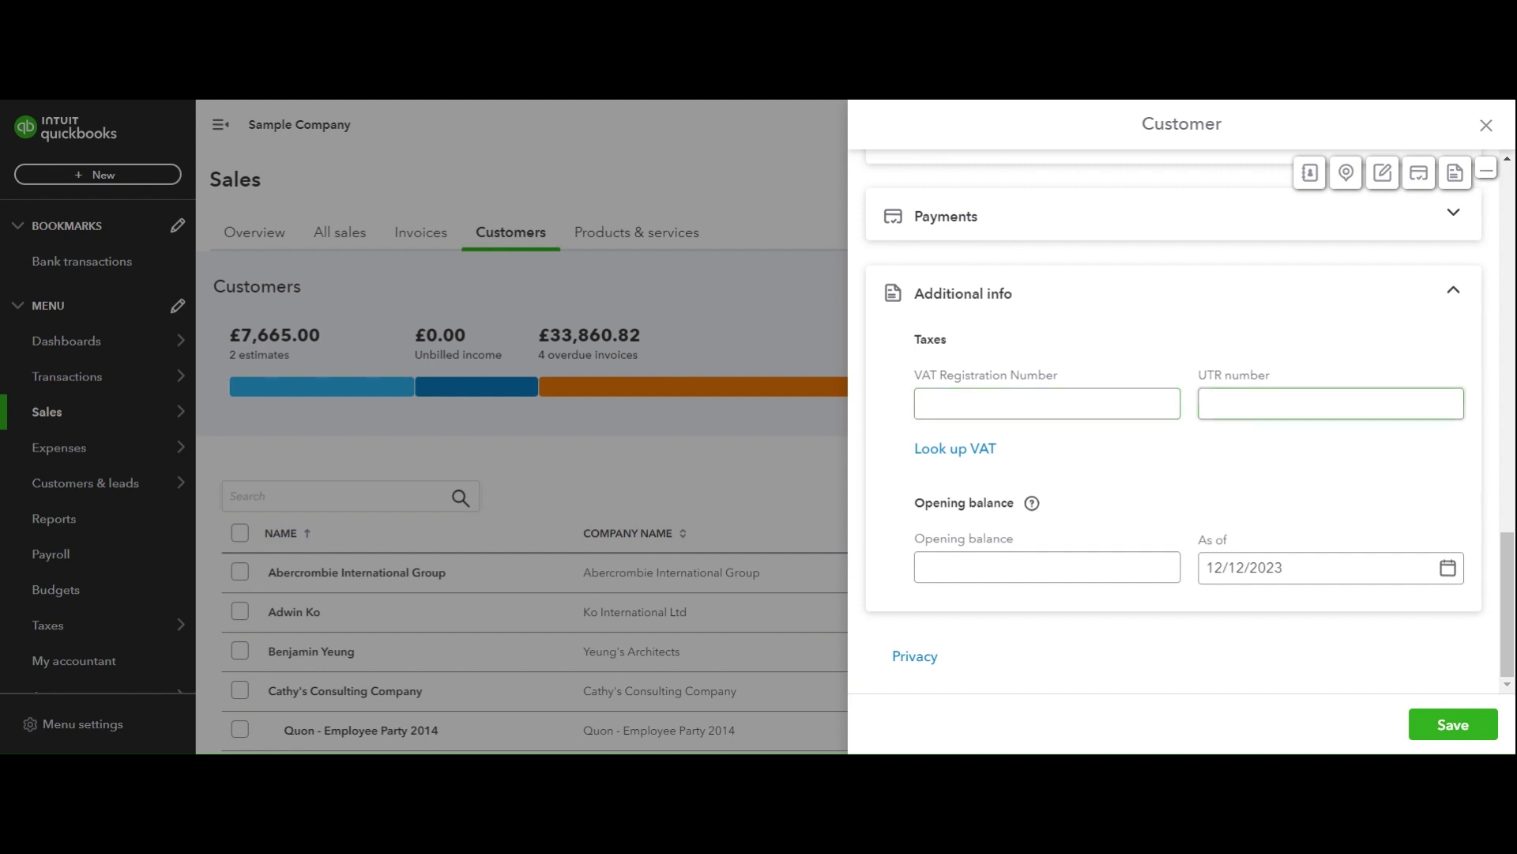
click(1047, 566)
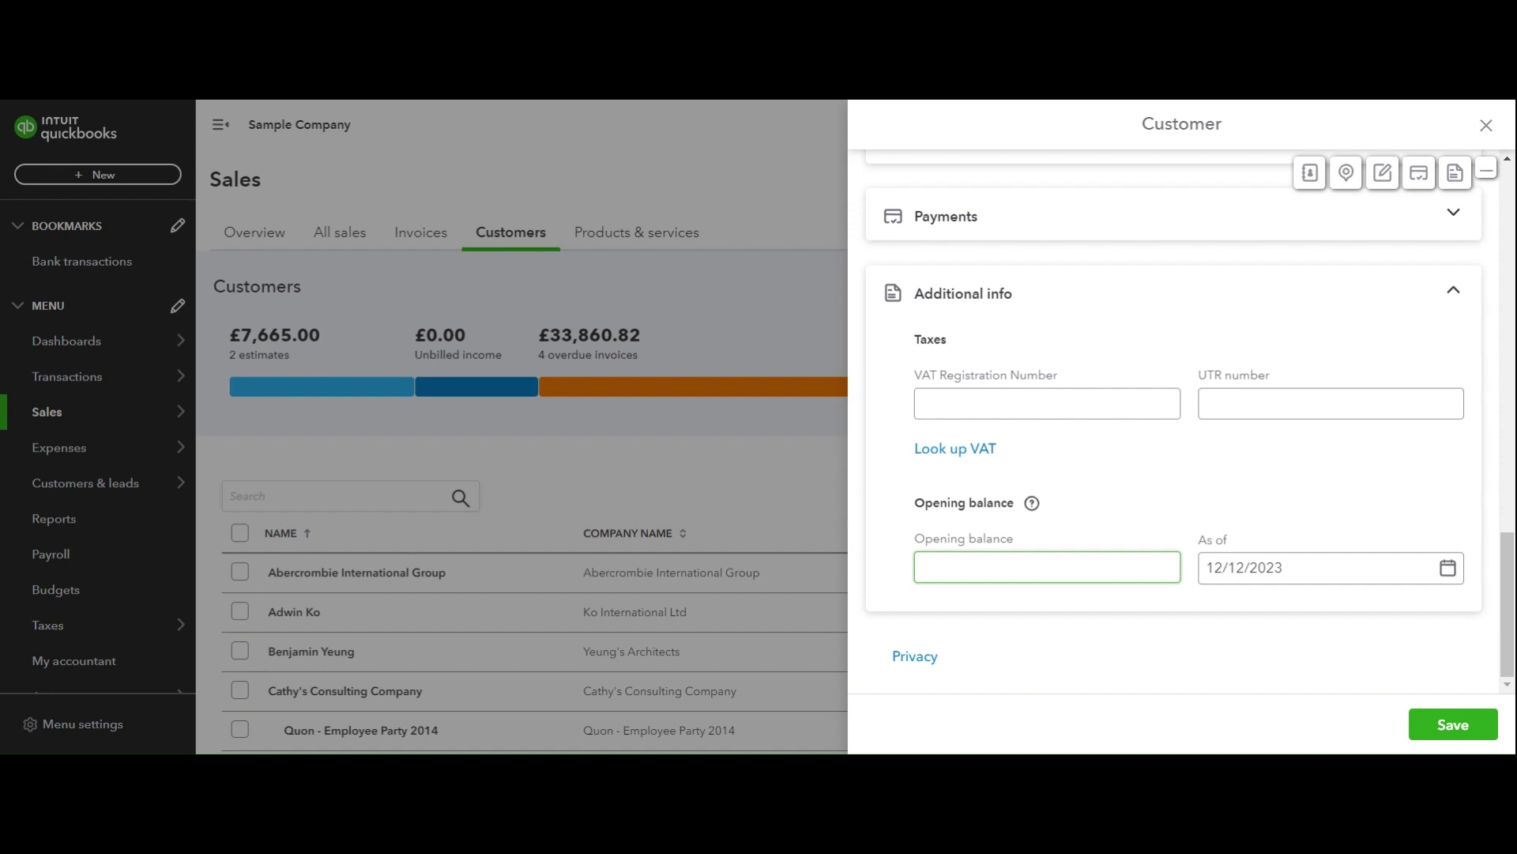
click(1219, 383)
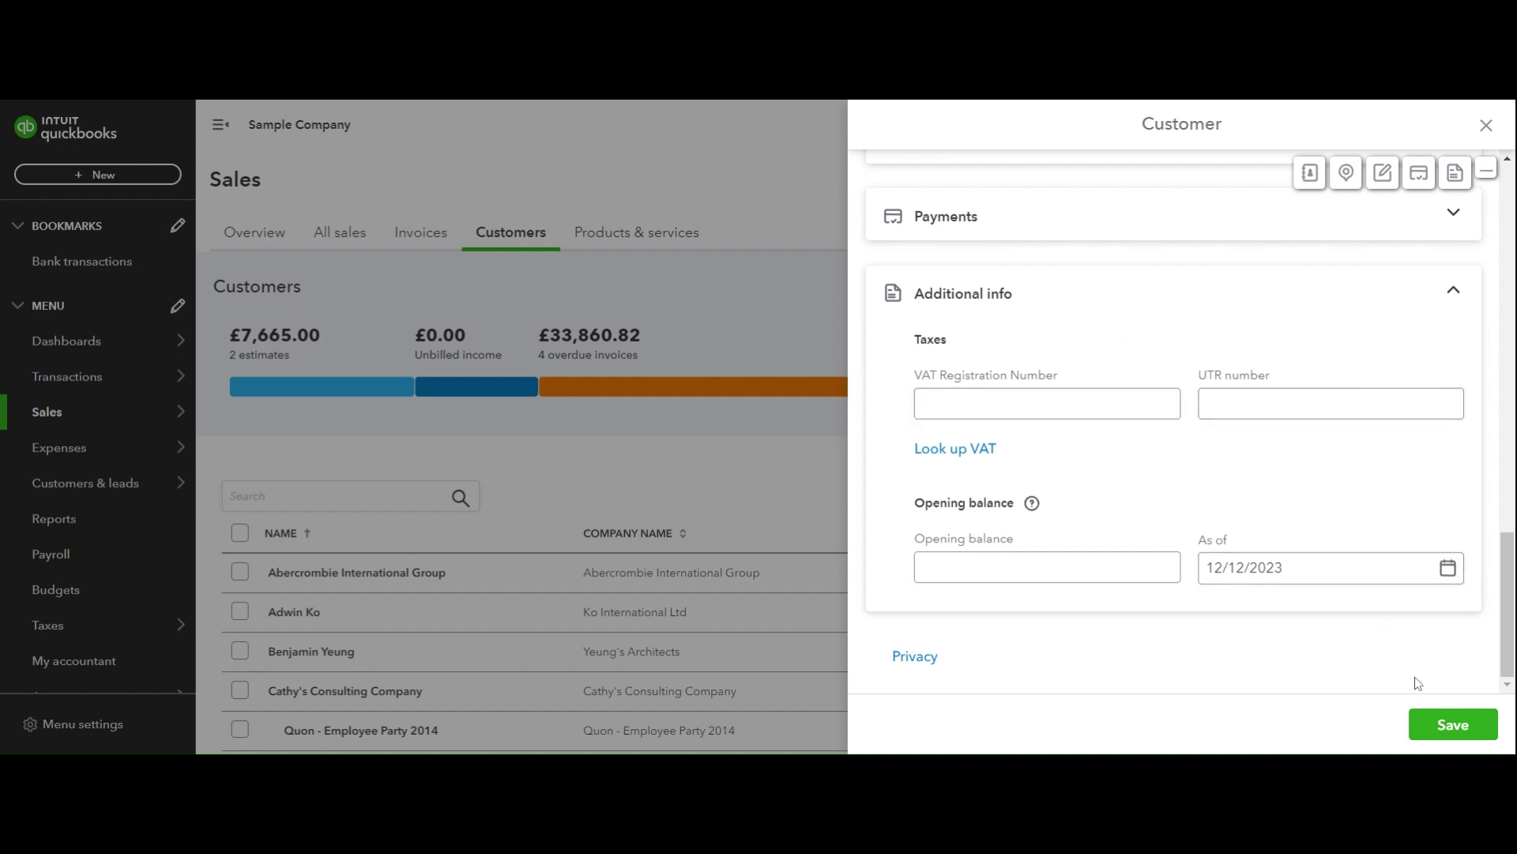
scroll(1350, 437, up, 10)
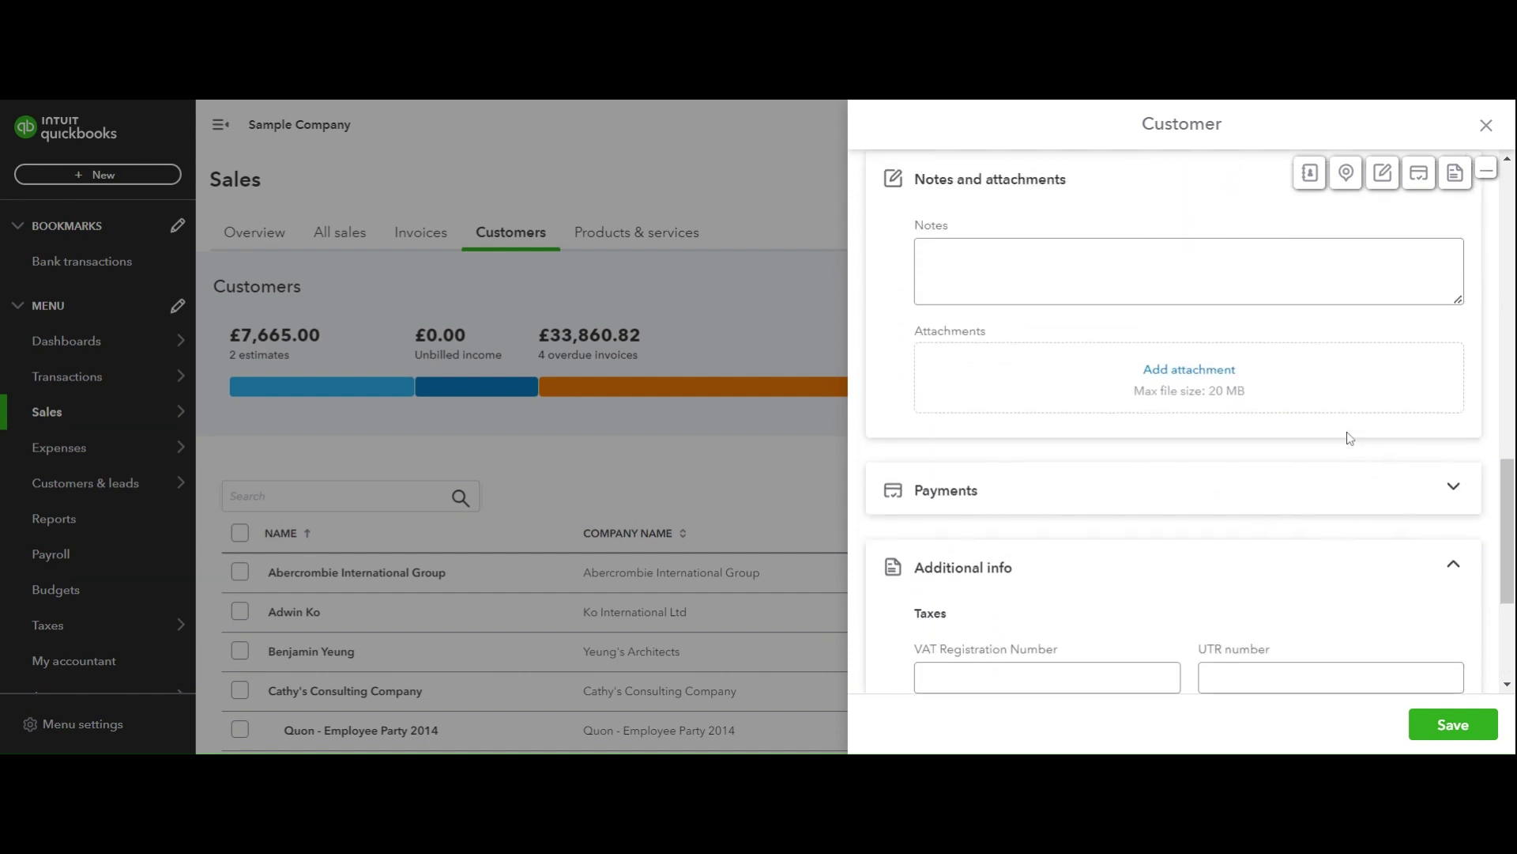
scroll(1359, 264, up, 6)
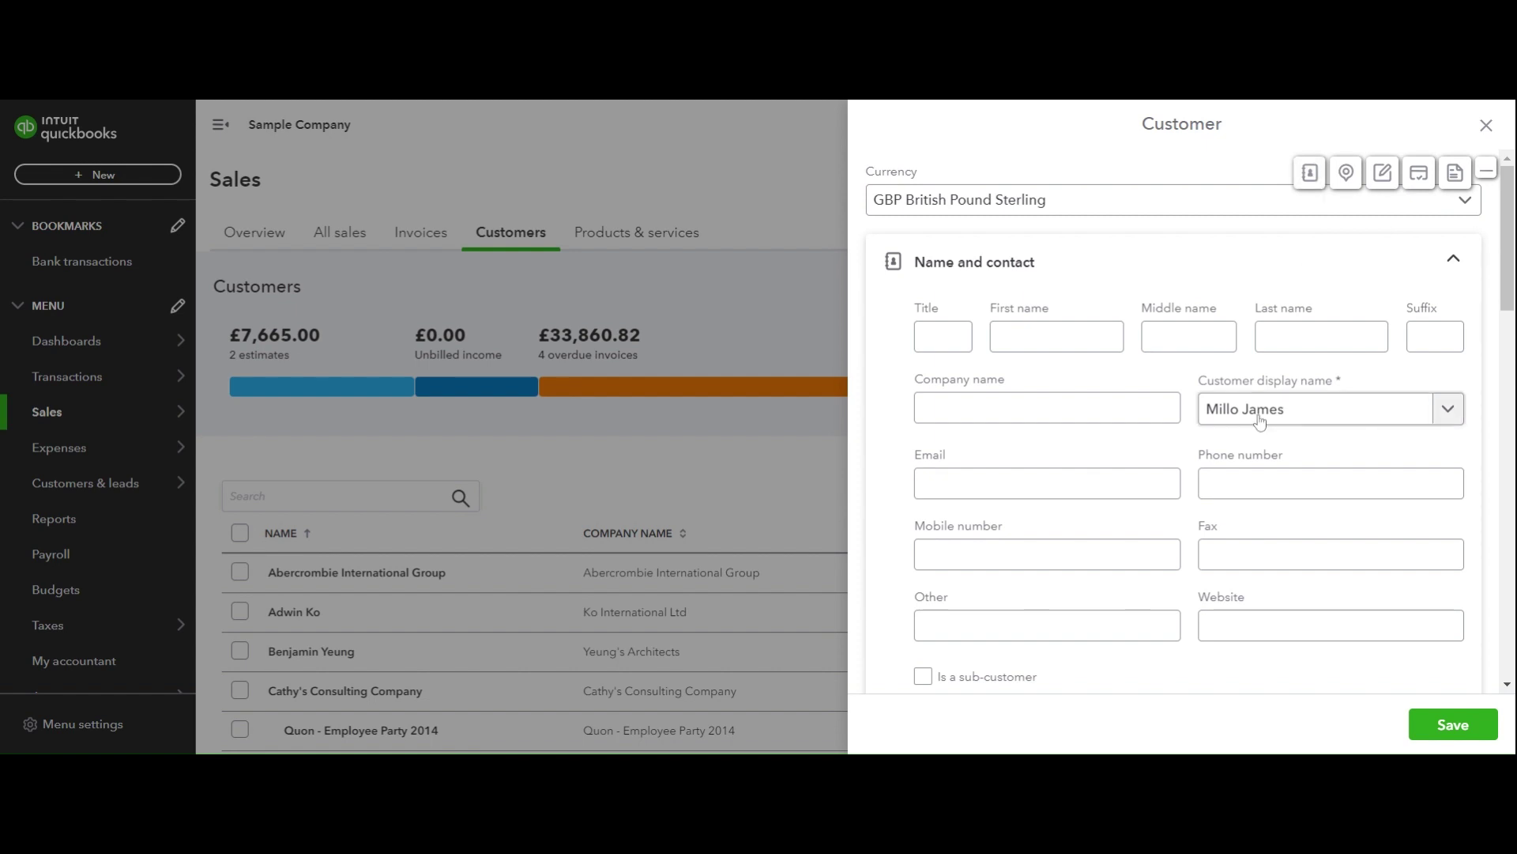
scroll(1259, 422, down, 15)
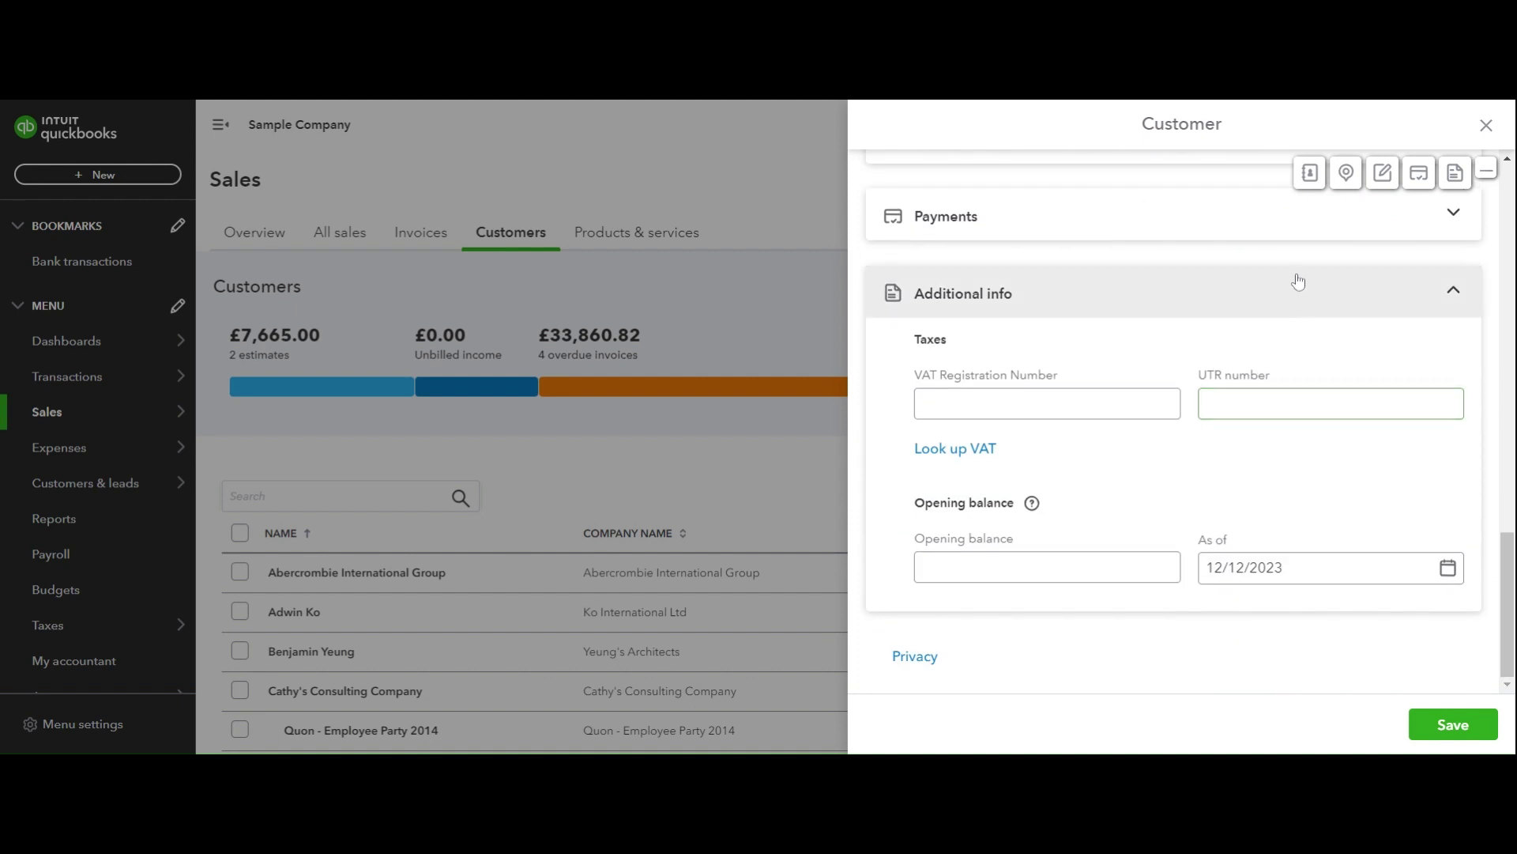
Visit Name and contact, Addresses, Notes, Payments (expanding it) and Additional info from the section toolbar.
click(1310, 175)
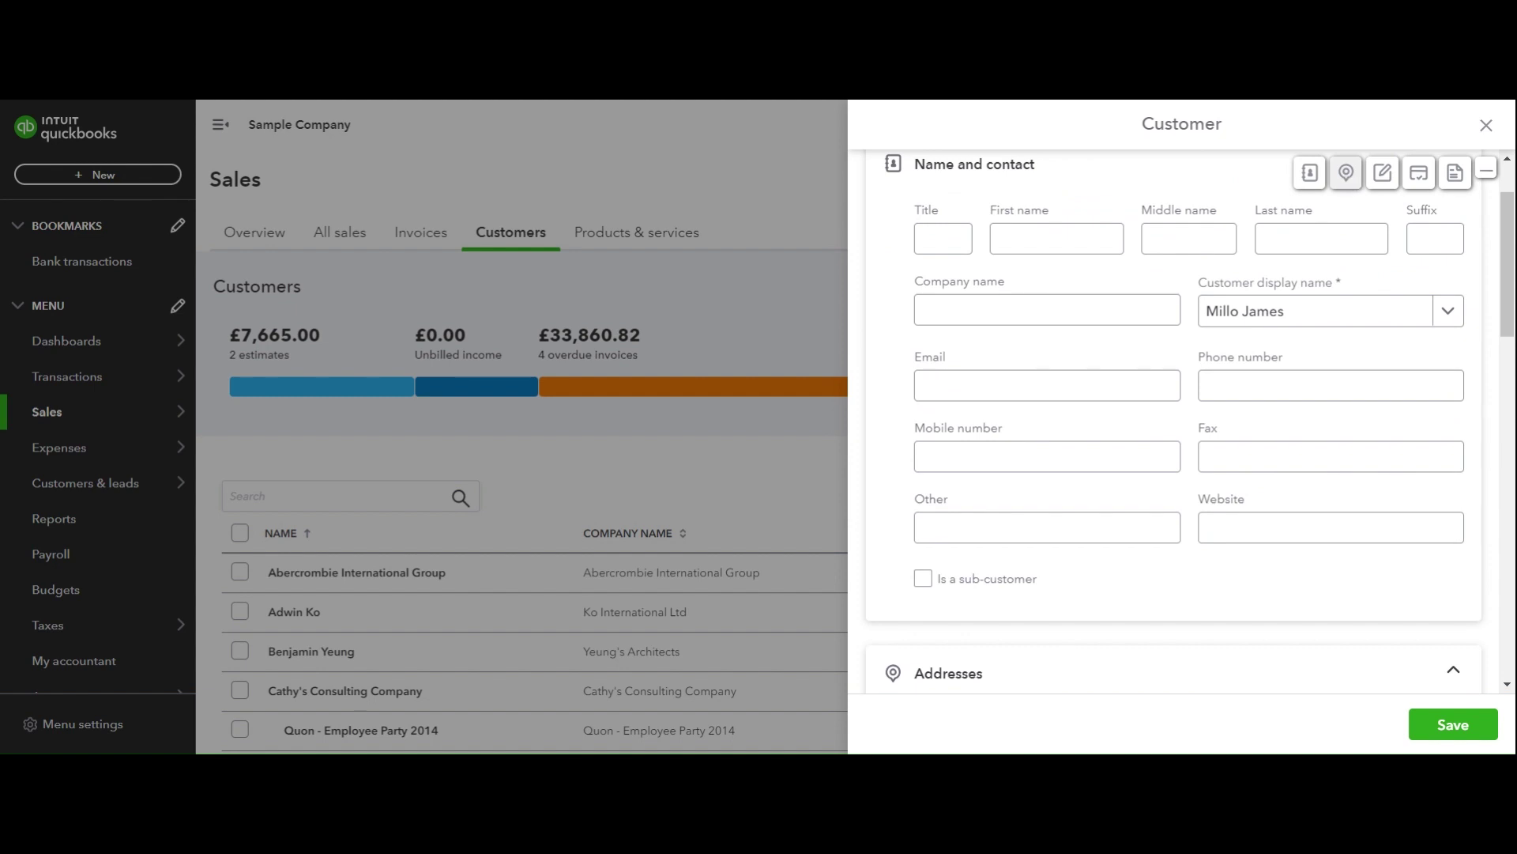
click(1347, 176)
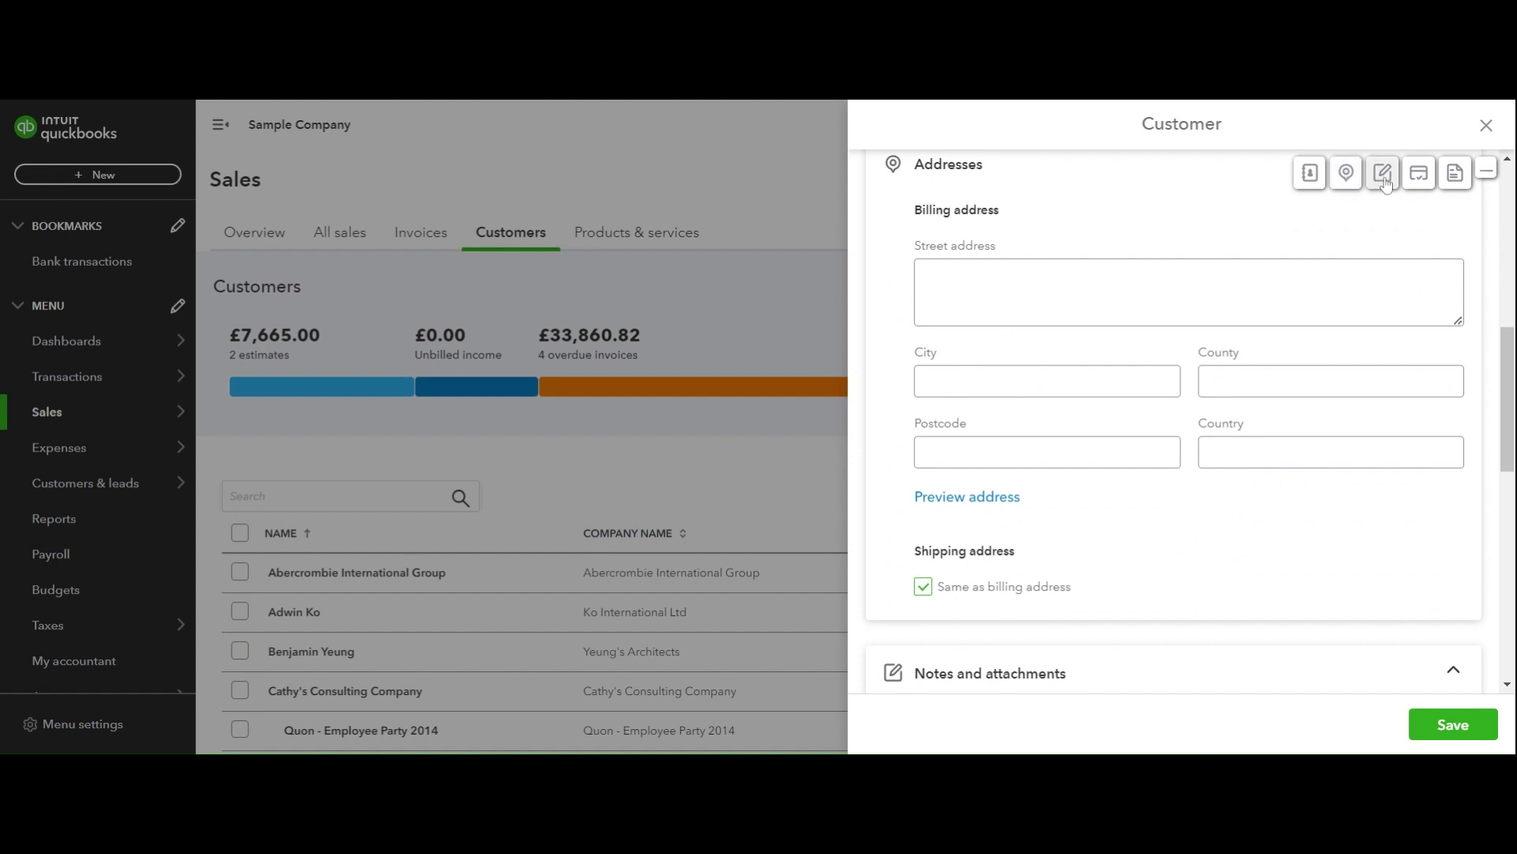
click(1383, 173)
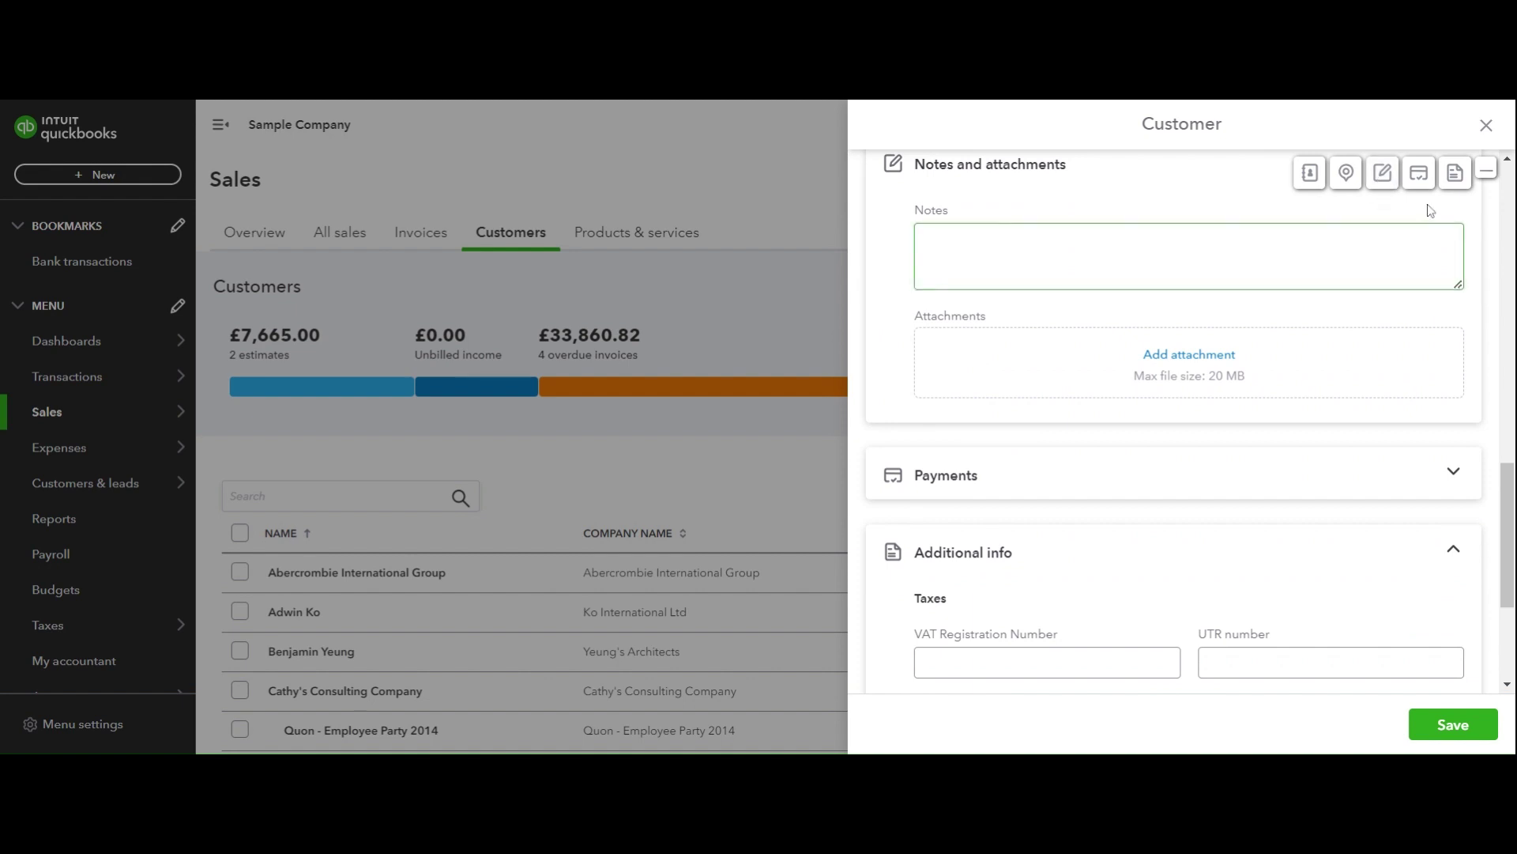
click(1420, 173)
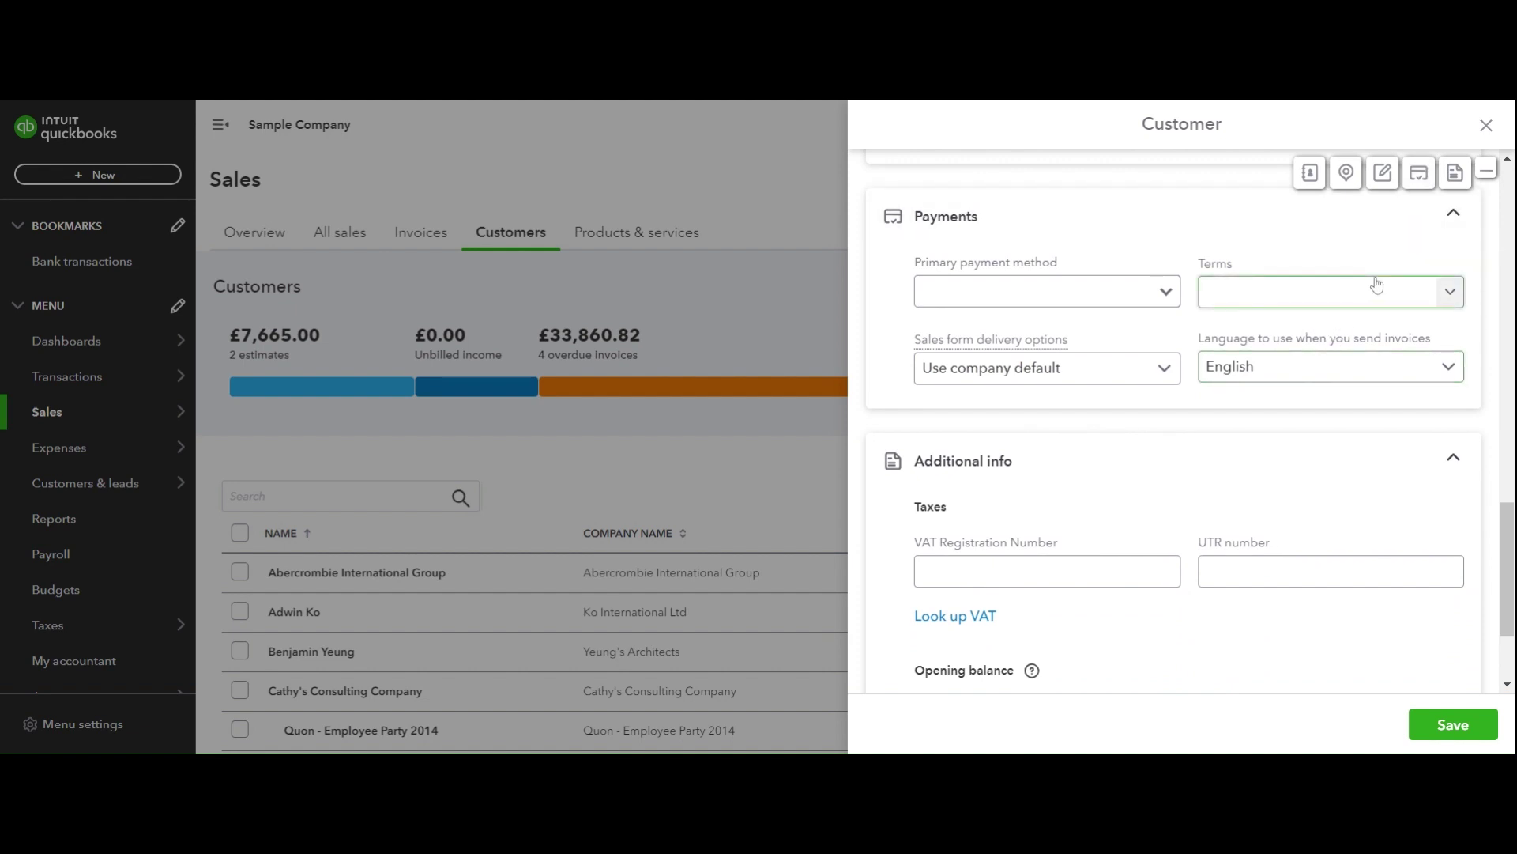
click(1456, 176)
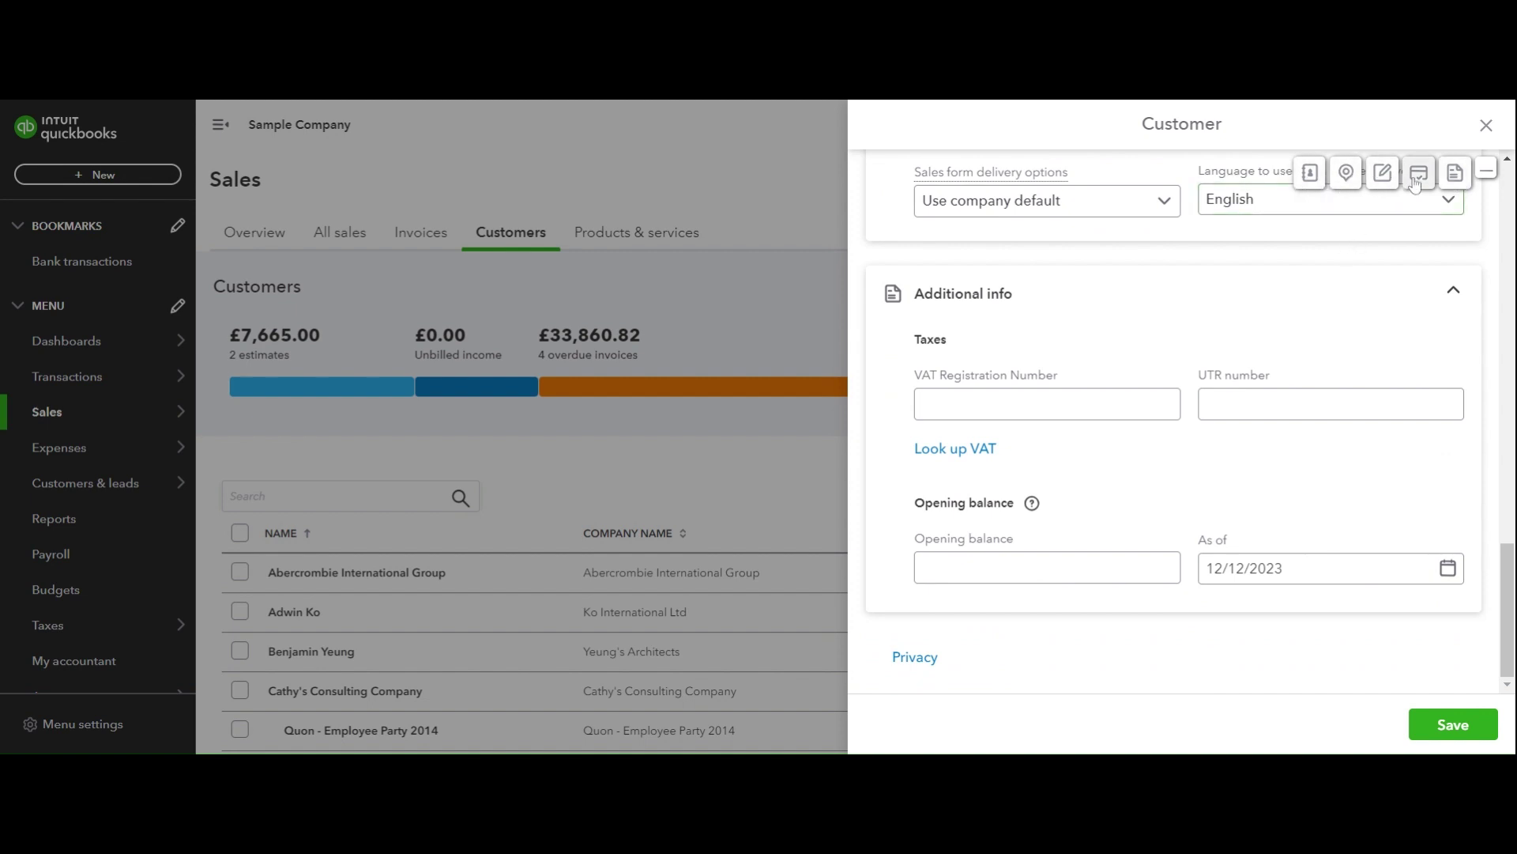
Hide and restore the section toolbar, then collapse the Addresses and Notes and attachments sections.
click(1490, 176)
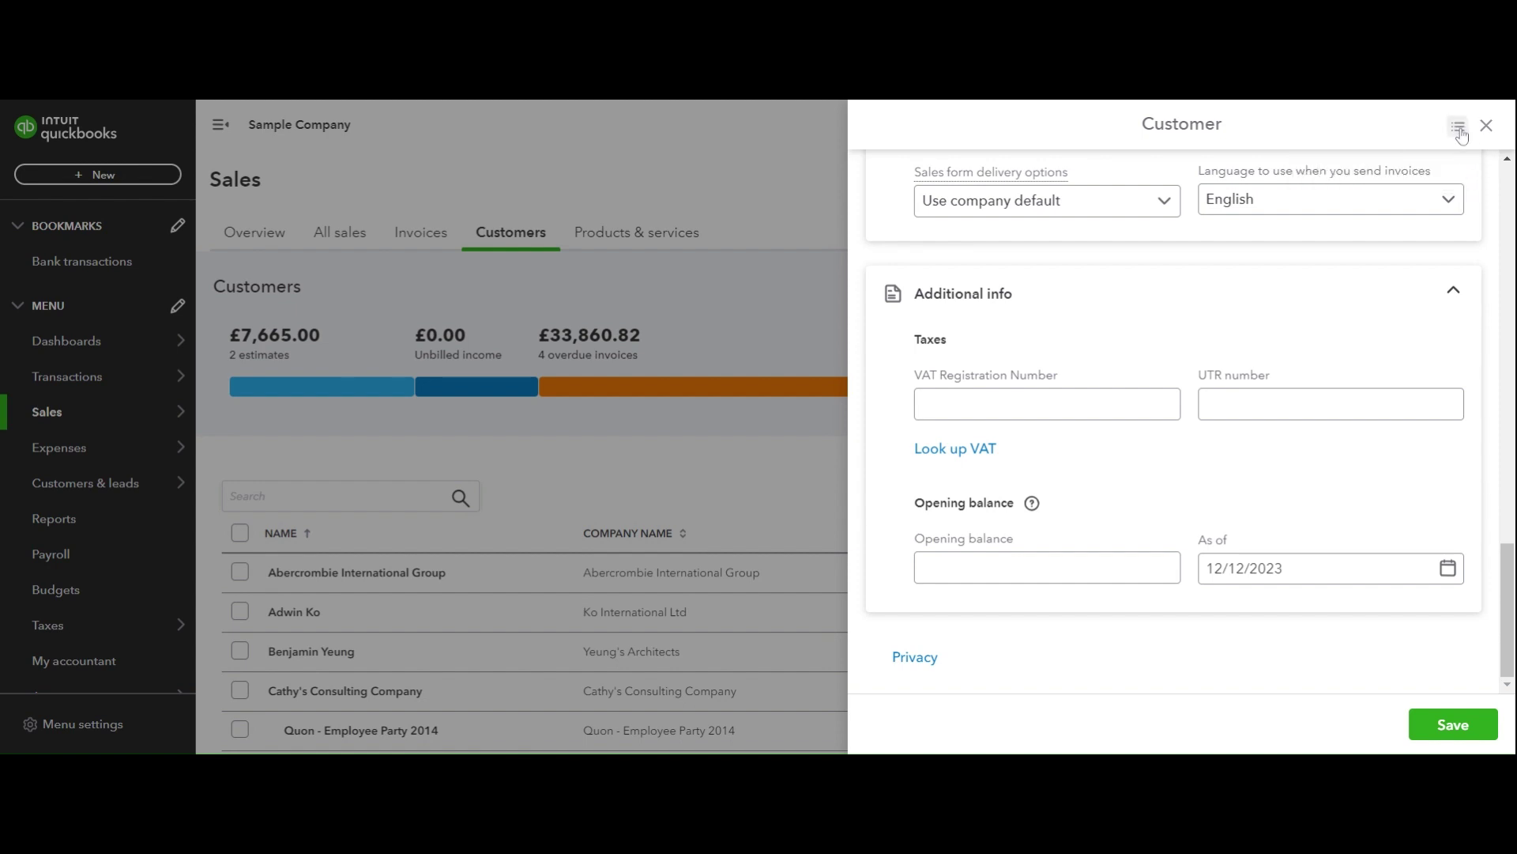
click(1461, 131)
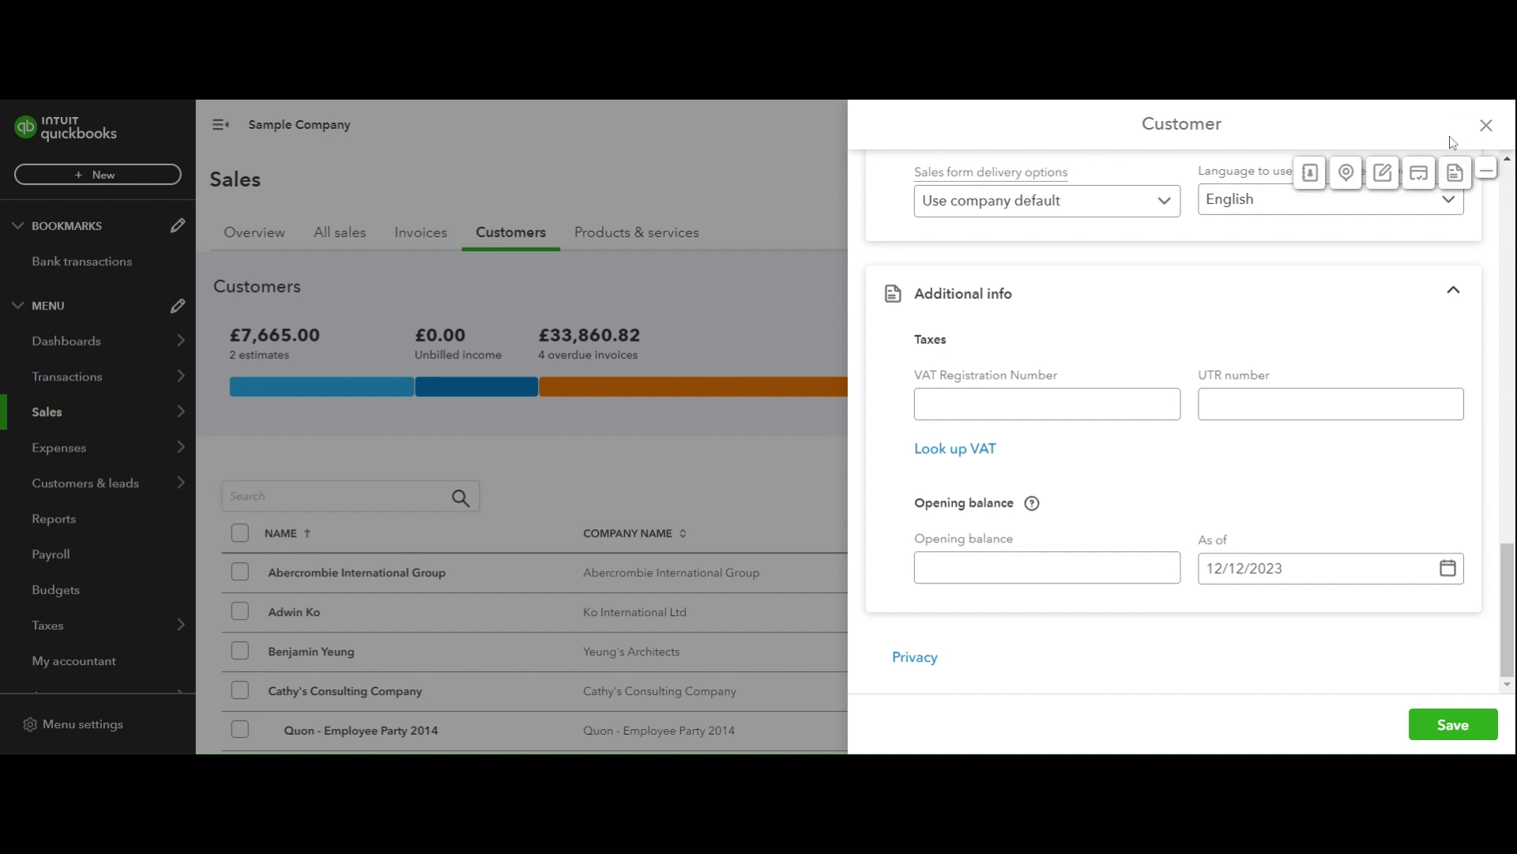
scroll(1348, 260, up, 8)
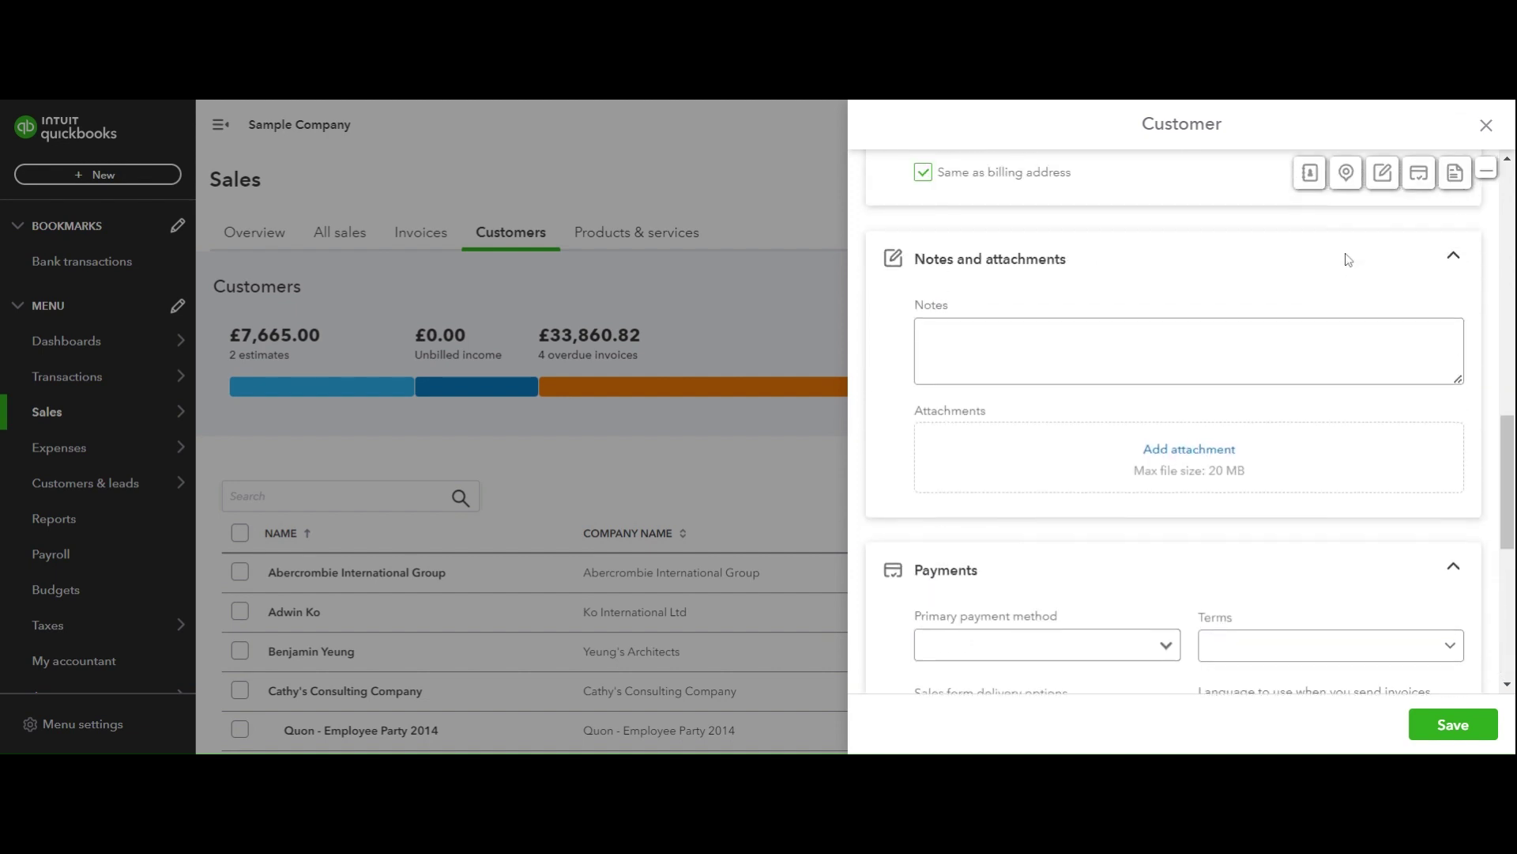
scroll(1407, 281, up, 5)
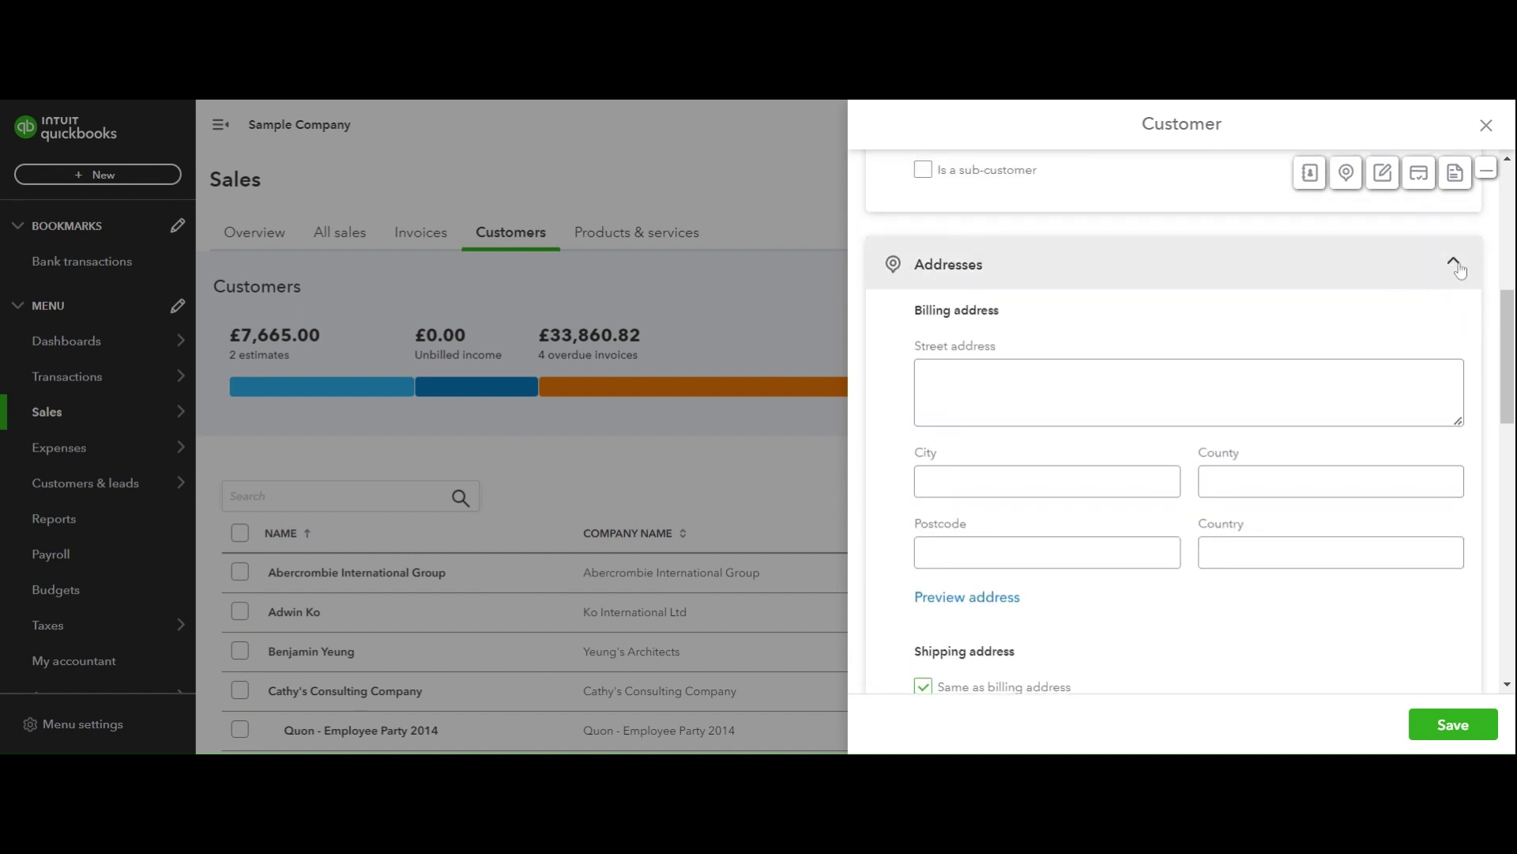
click(1458, 266)
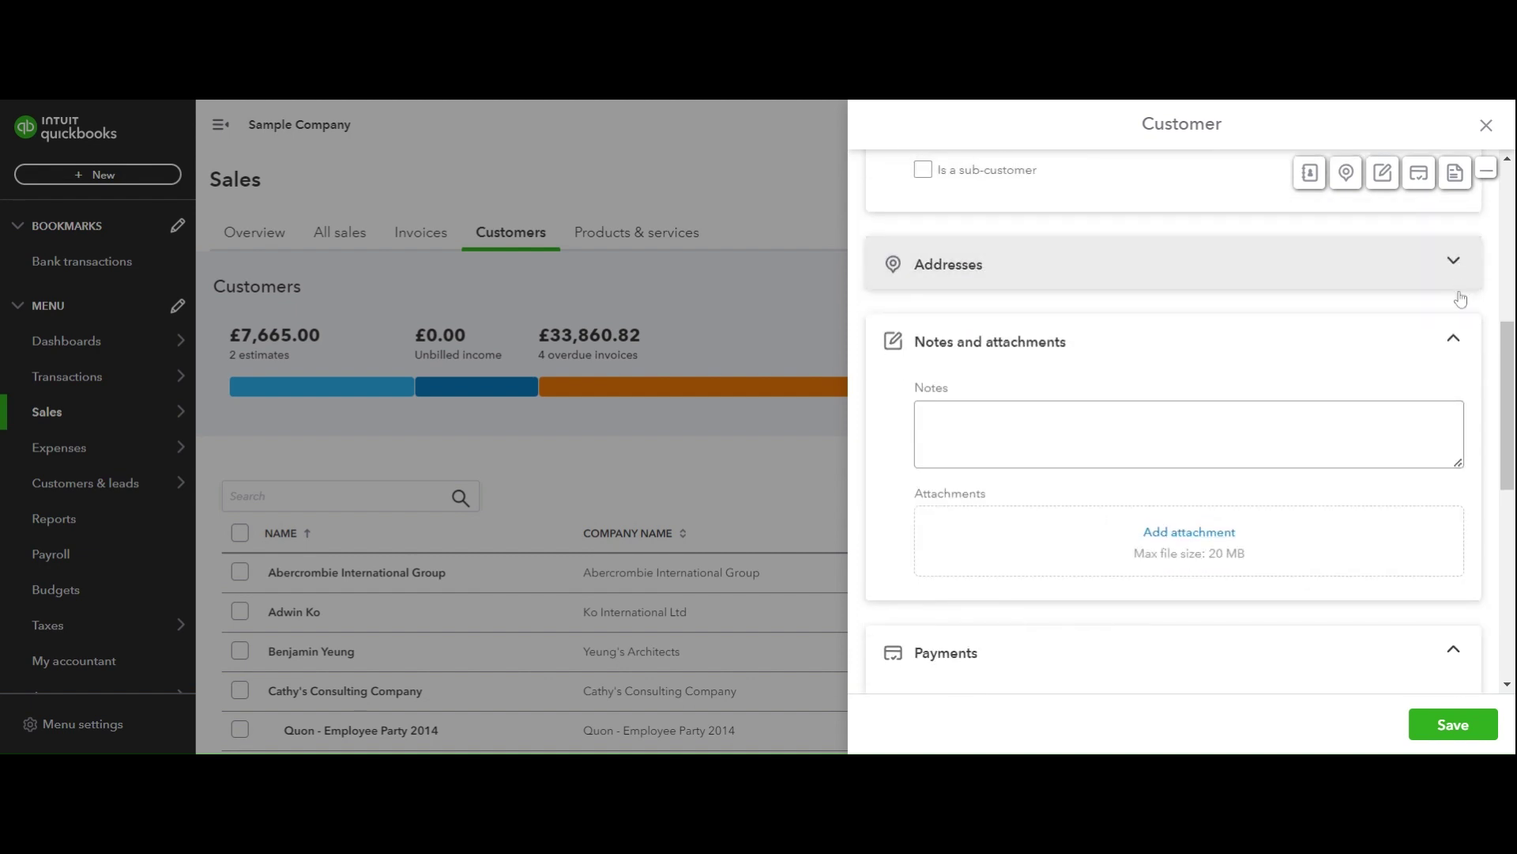
click(1453, 339)
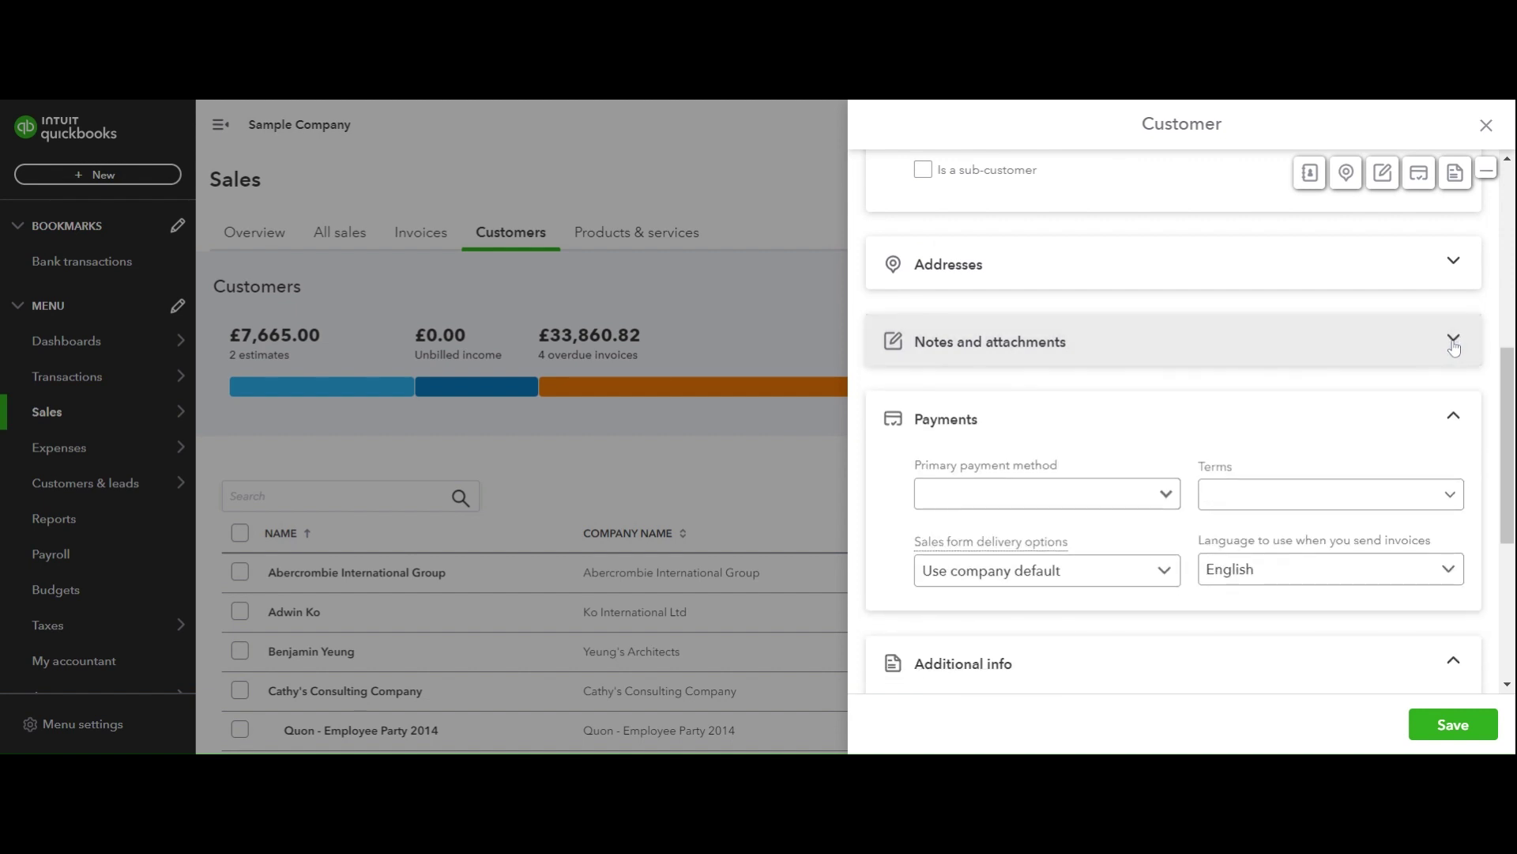